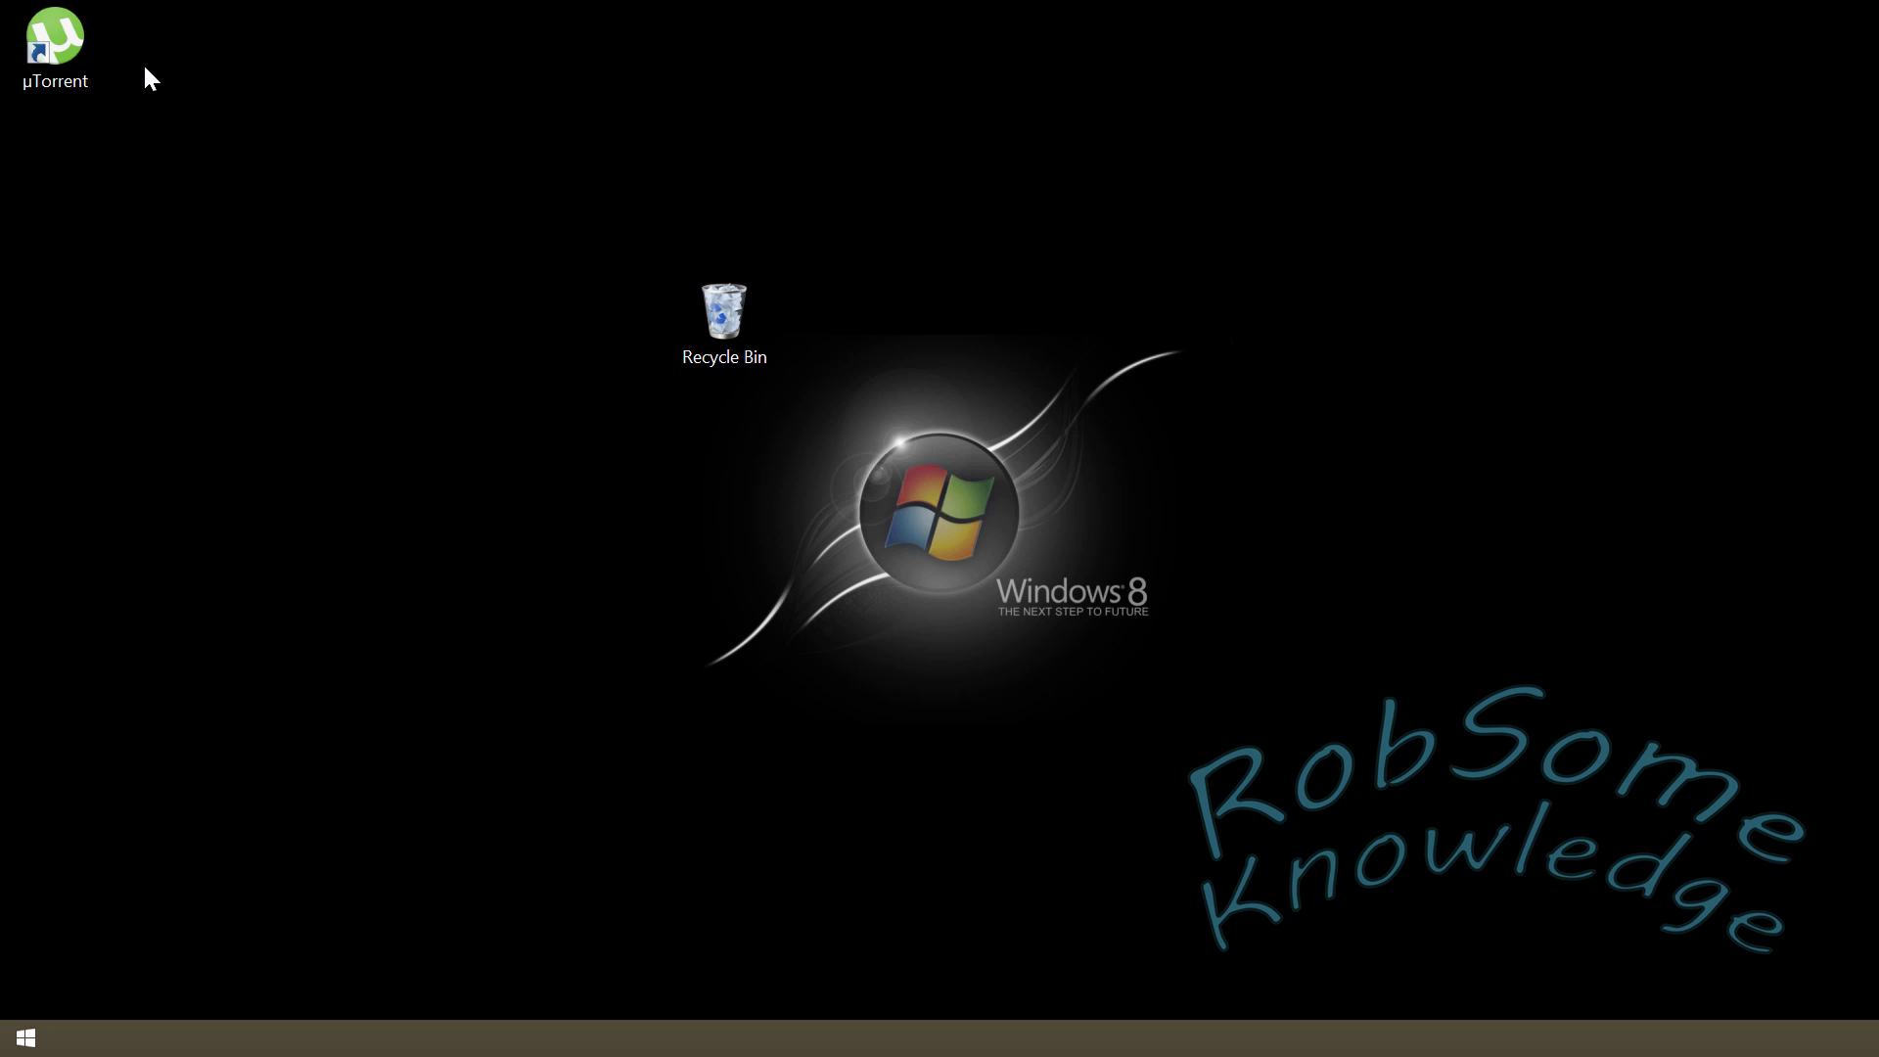
- Launch µTorrent from the desktop and open its Preferences from the Options menu
double_click(65, 28)
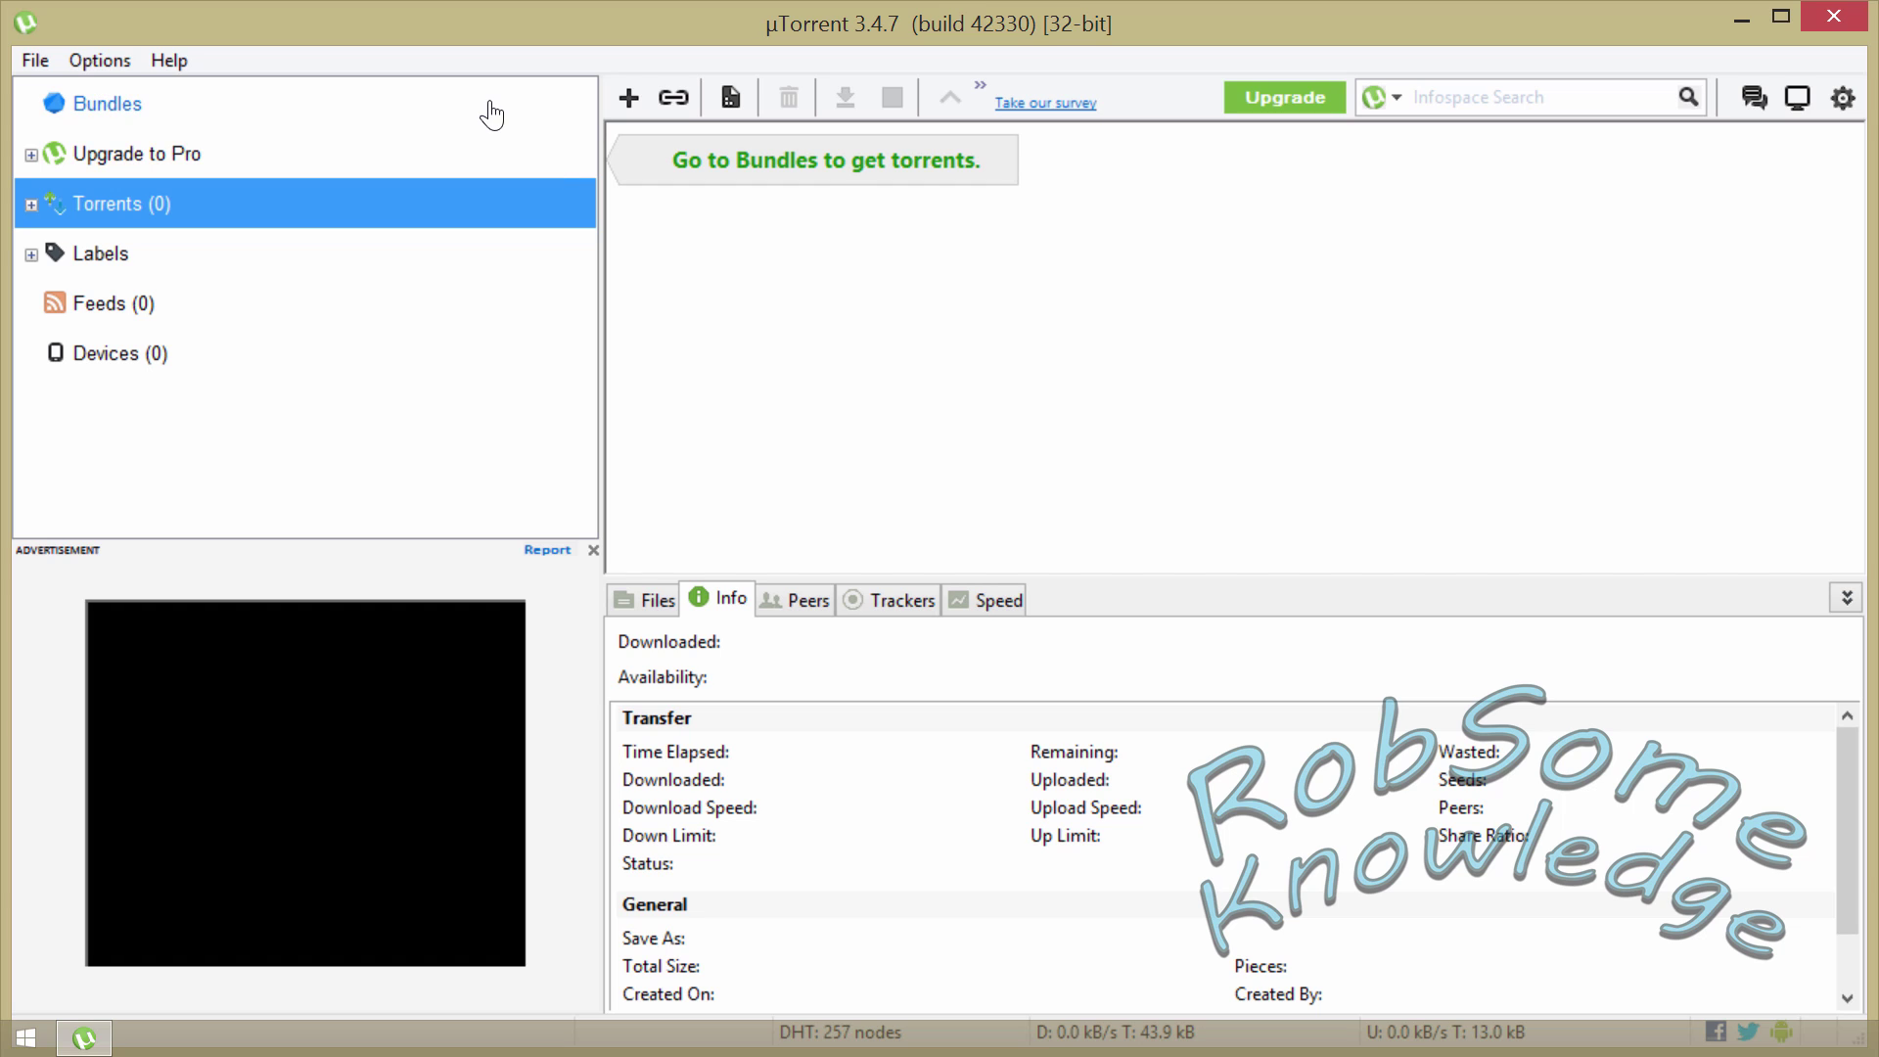
left_click(109, 67)
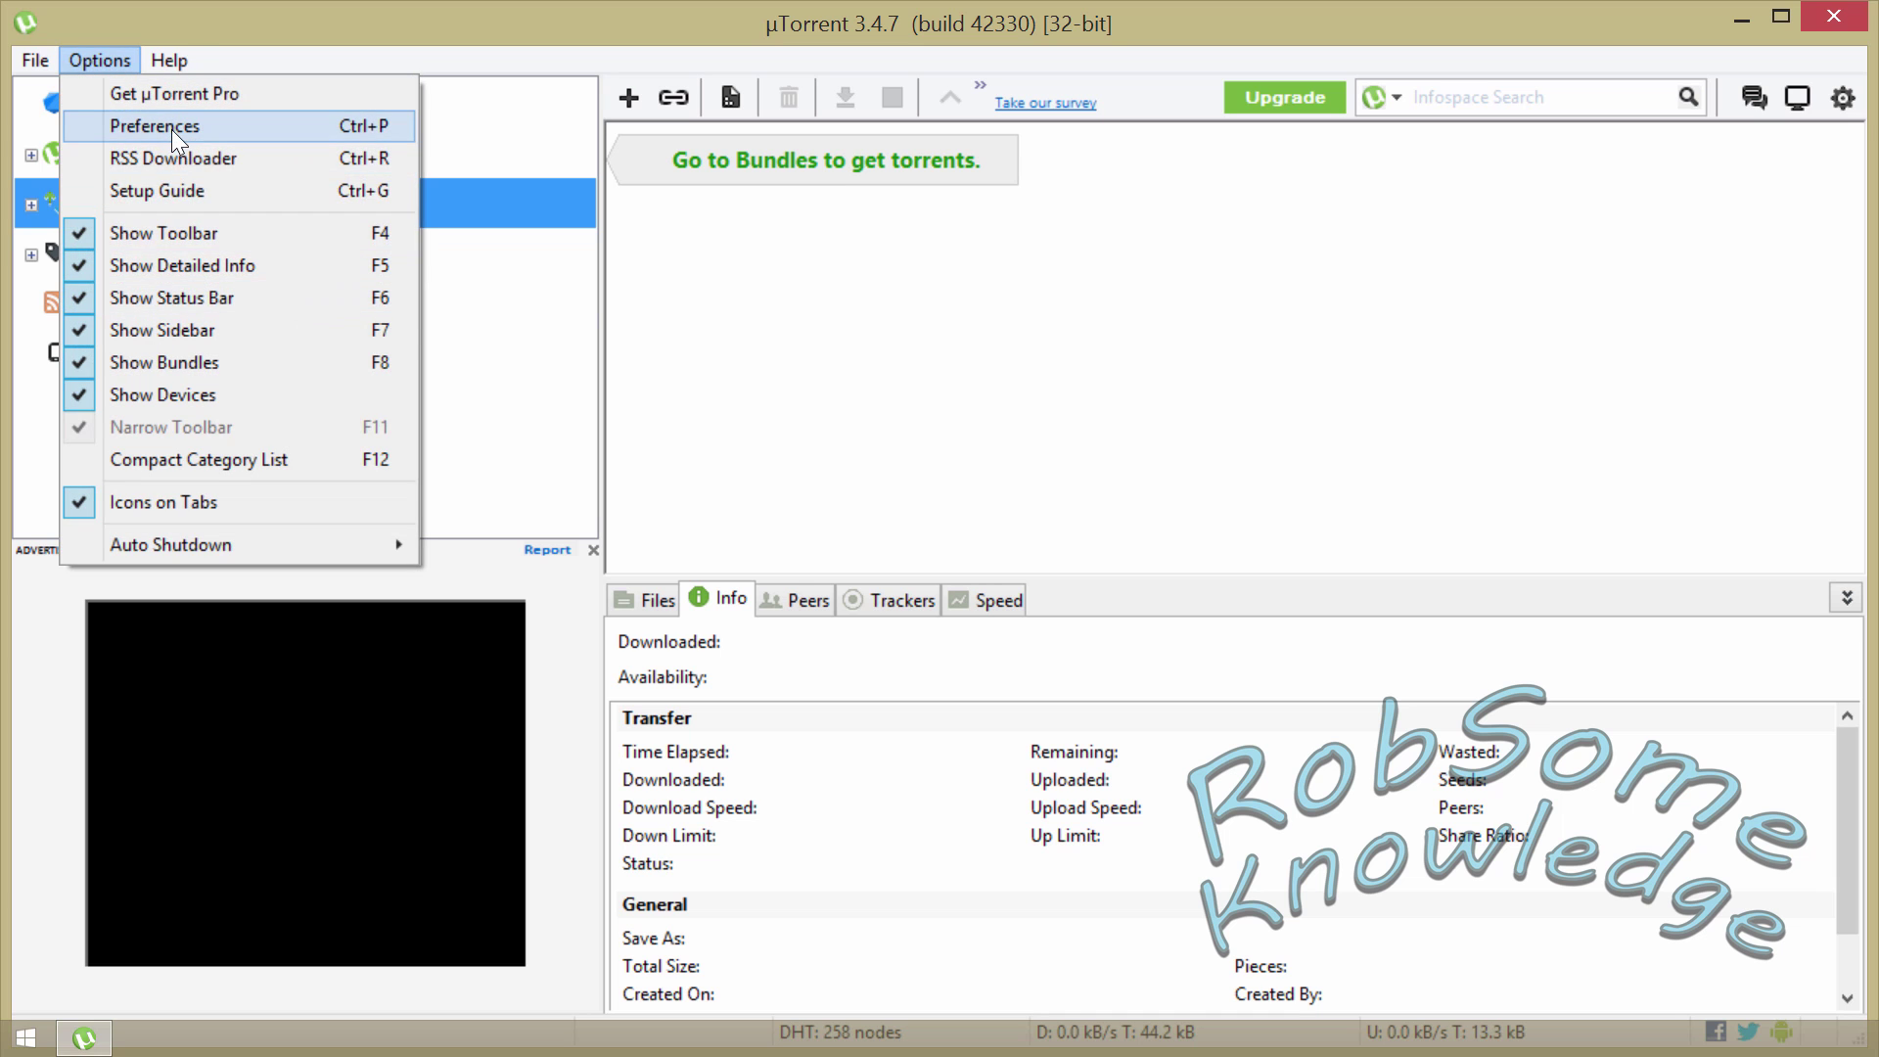
left_click(173, 127)
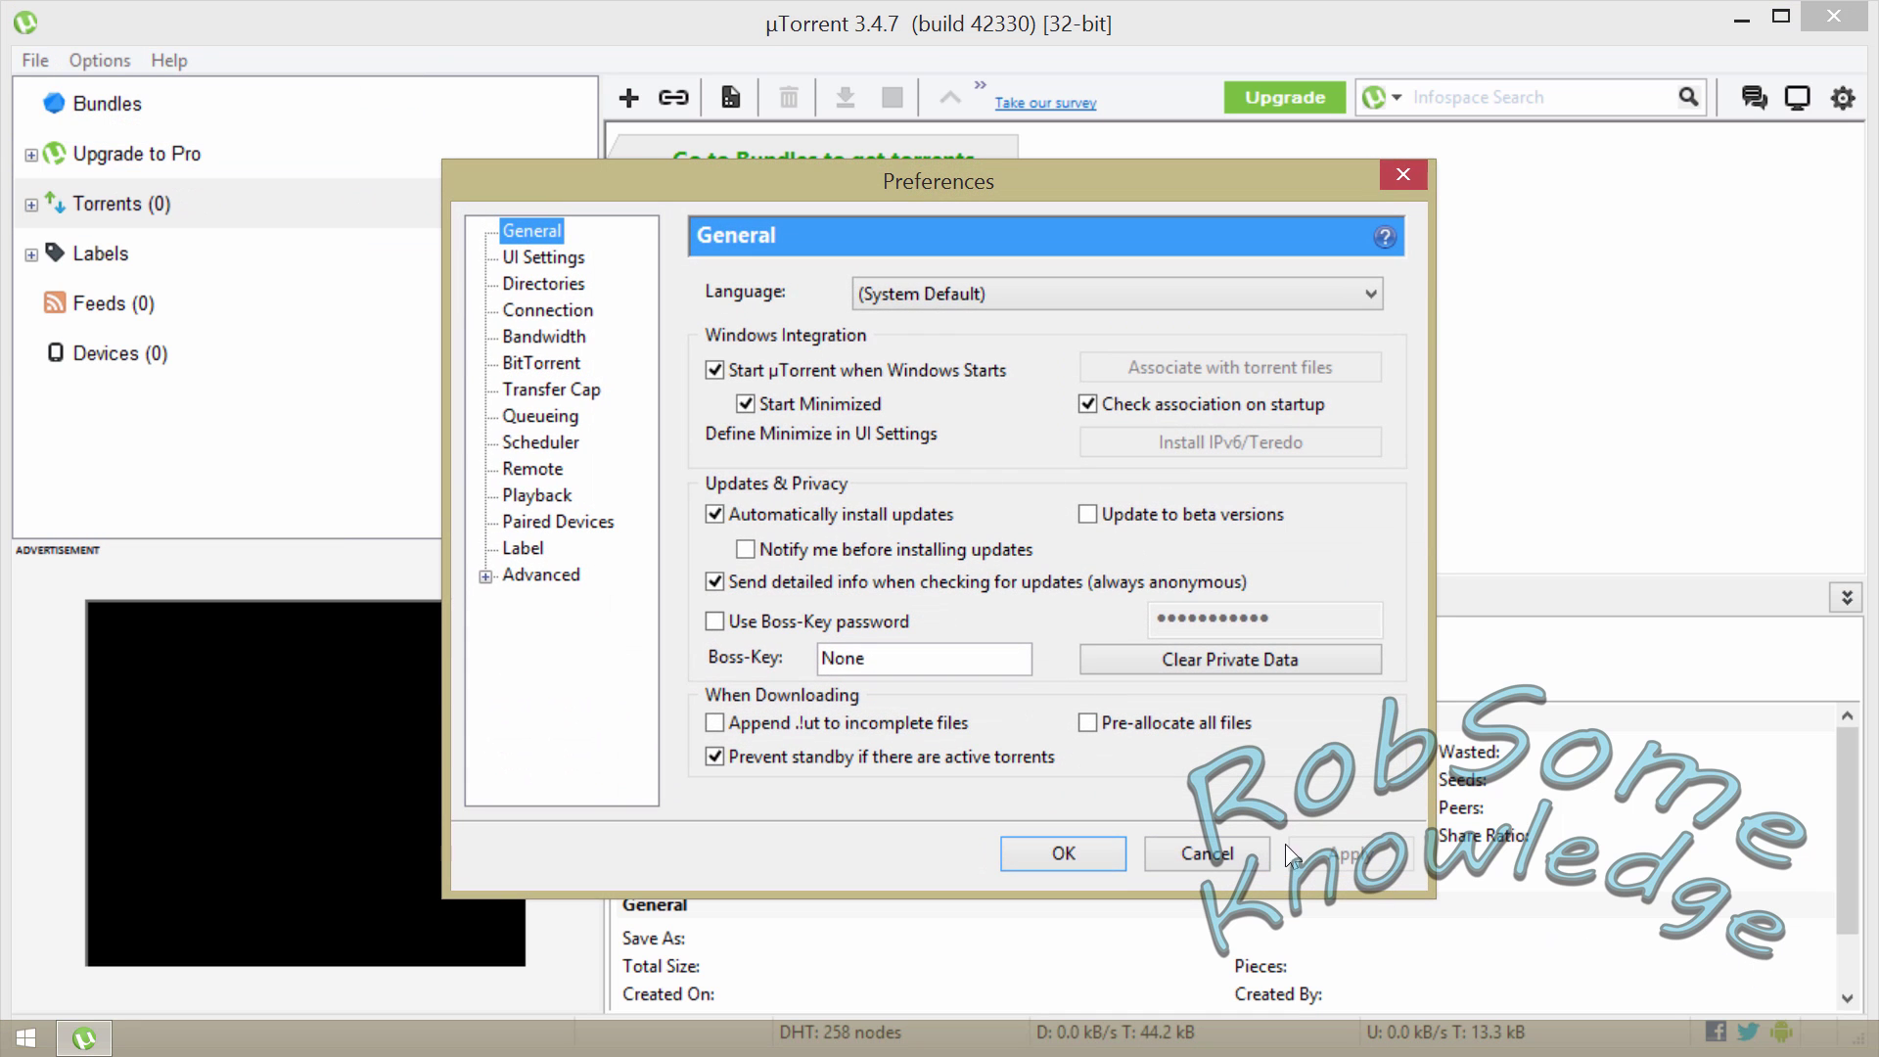
- On the Connection page, change the incoming port from 34582 to 45682
left_click(551, 311)
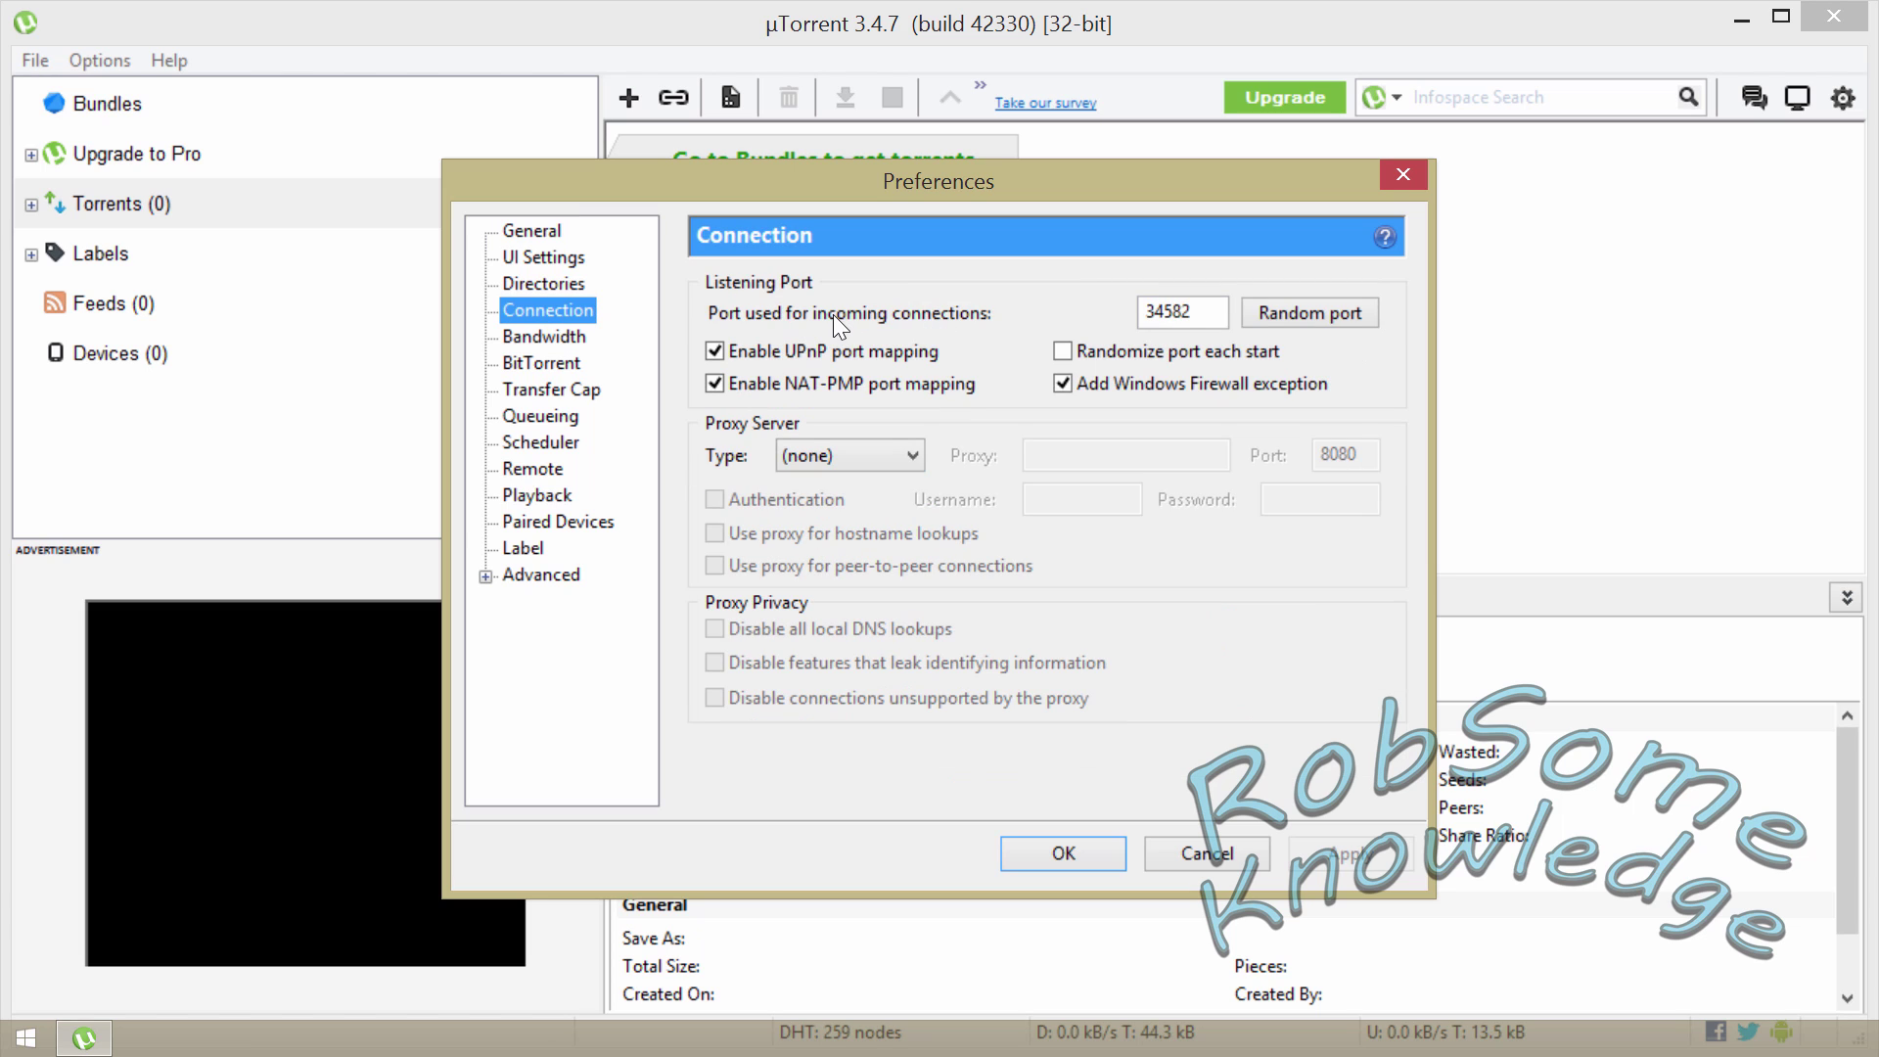
double_click(1204, 313)
type("45682")
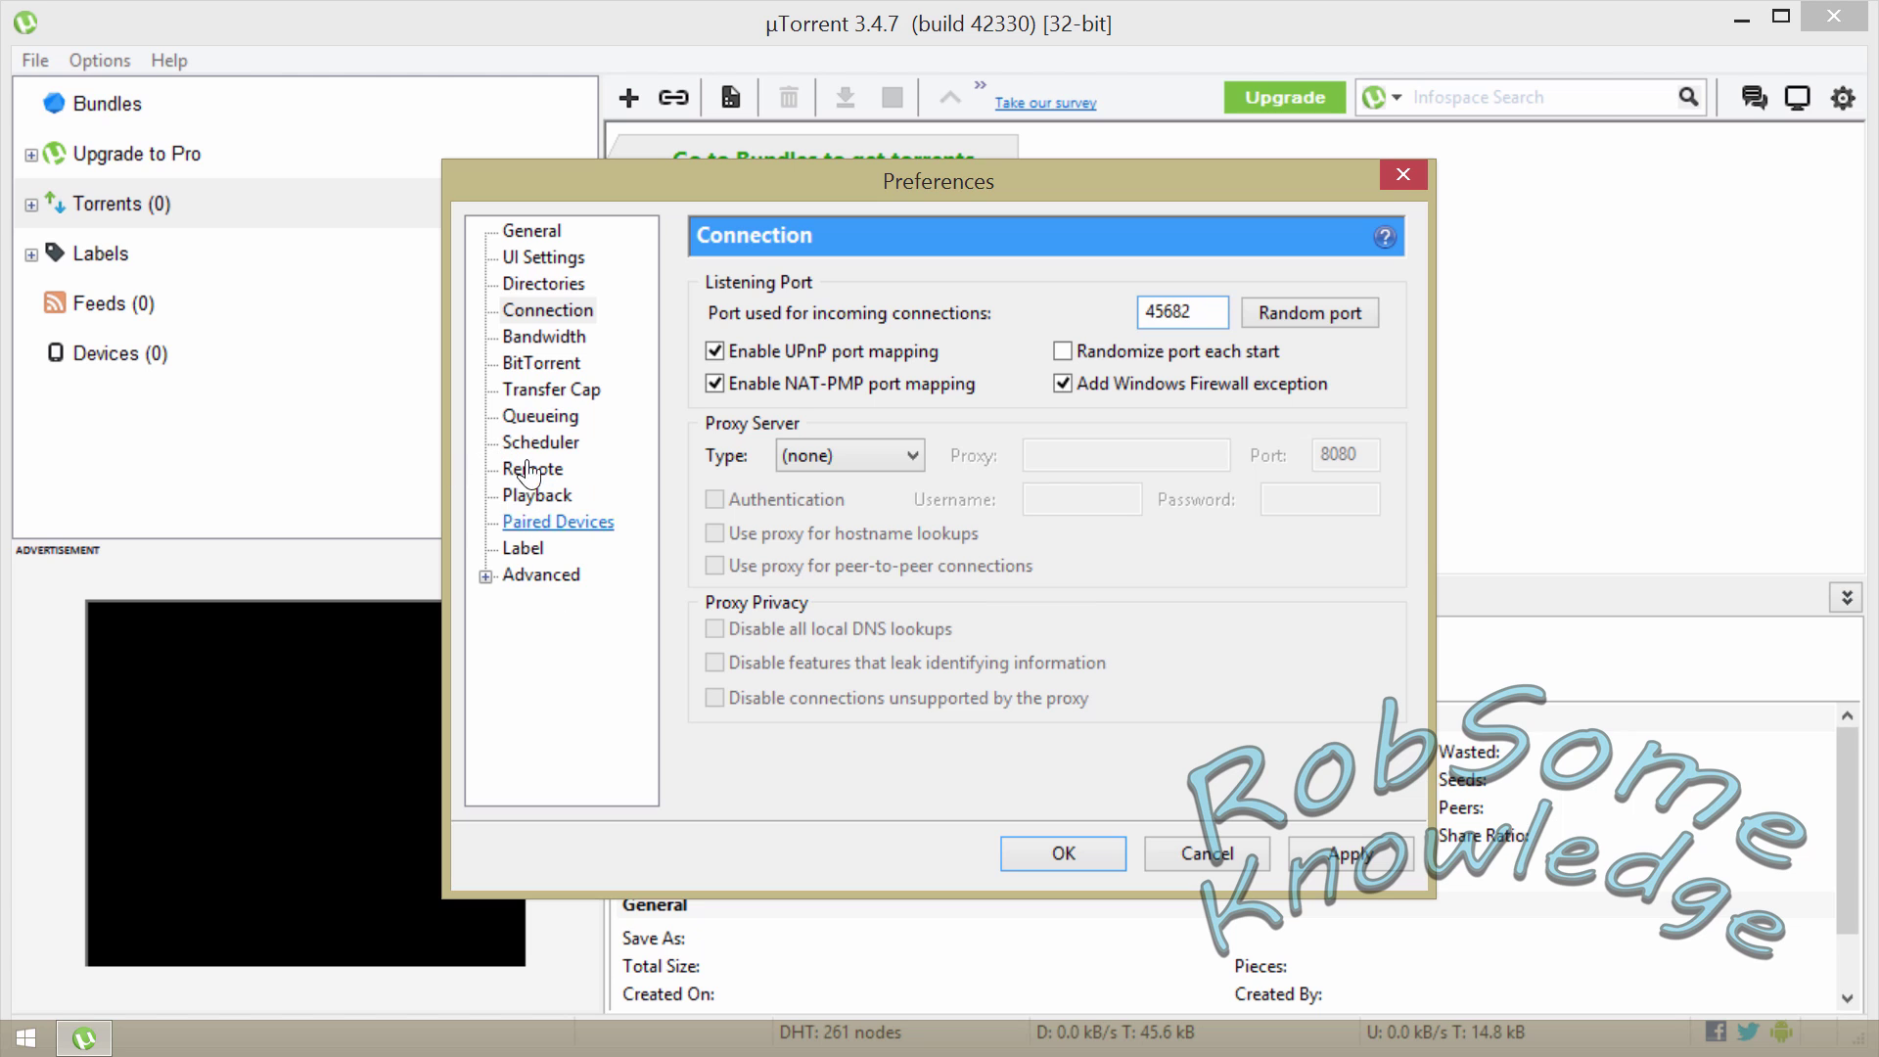
- On the Bandwidth page, check that upload and download rate limits stay at 0
left_click(535, 338)
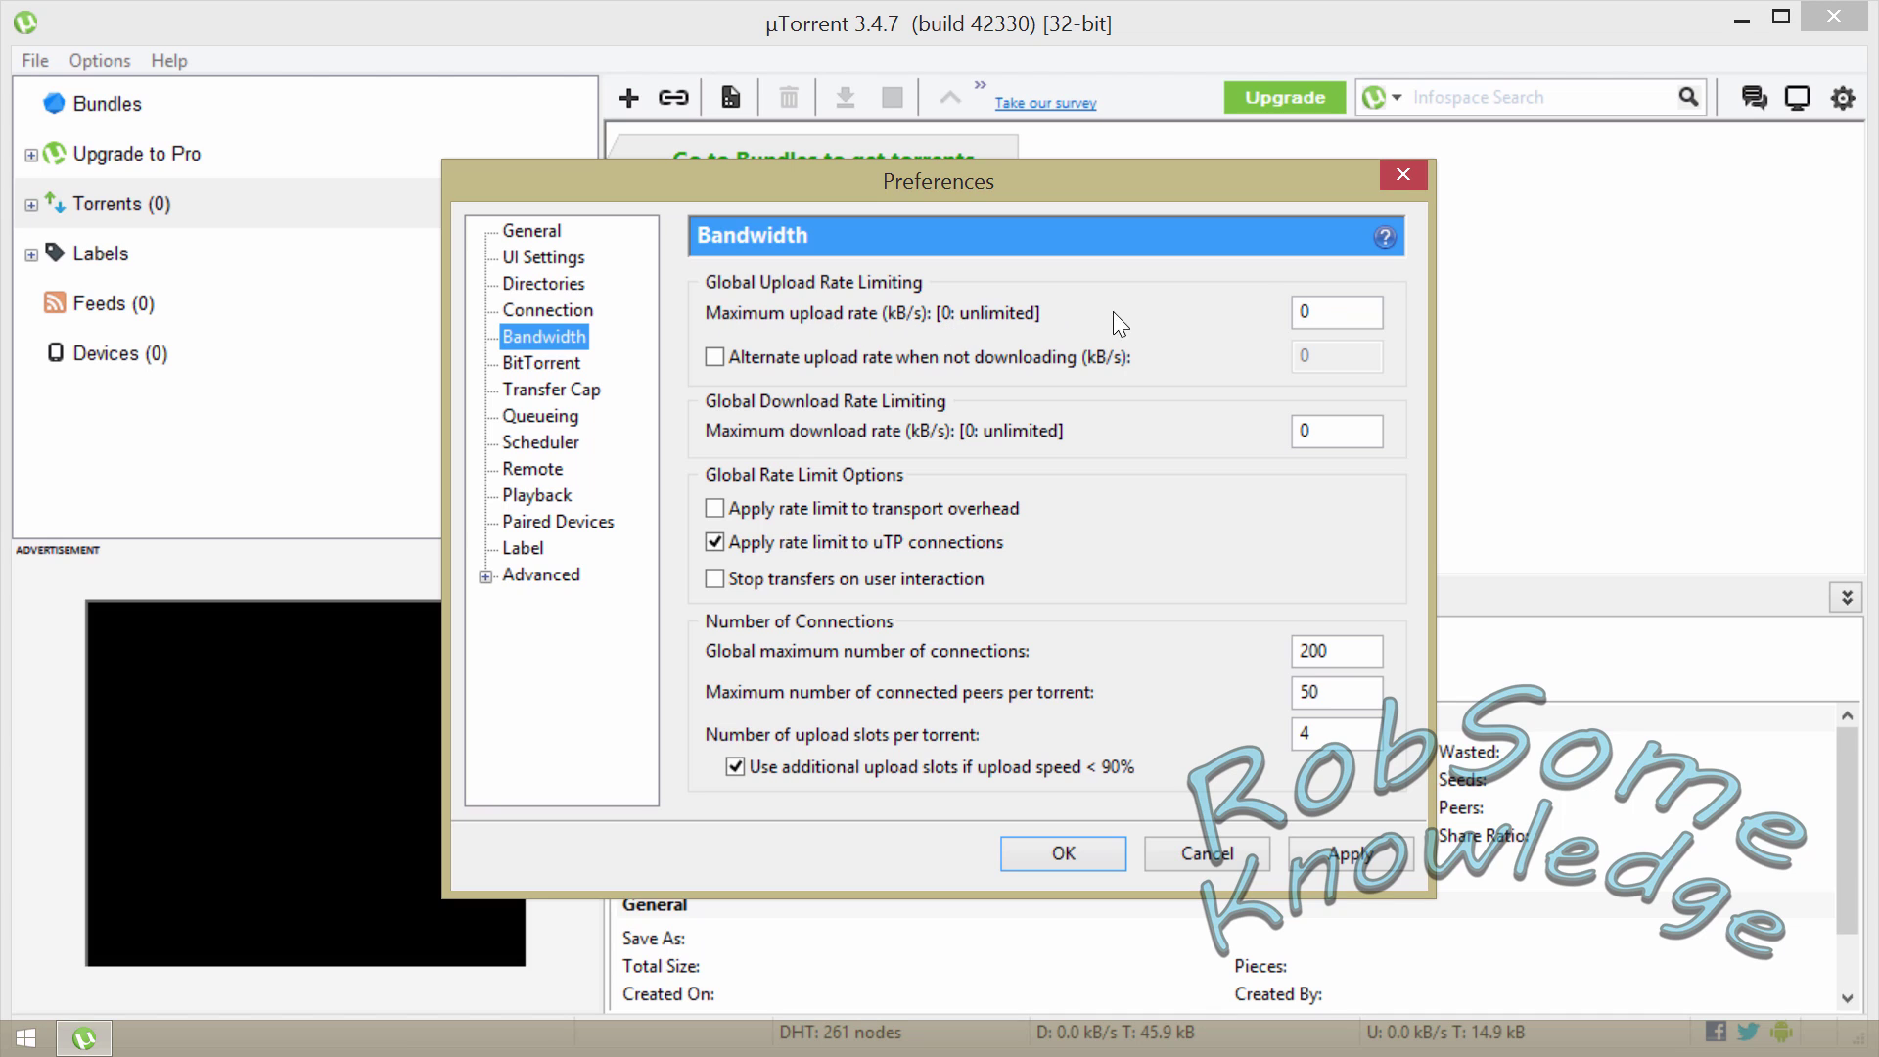
left_click(1349, 313)
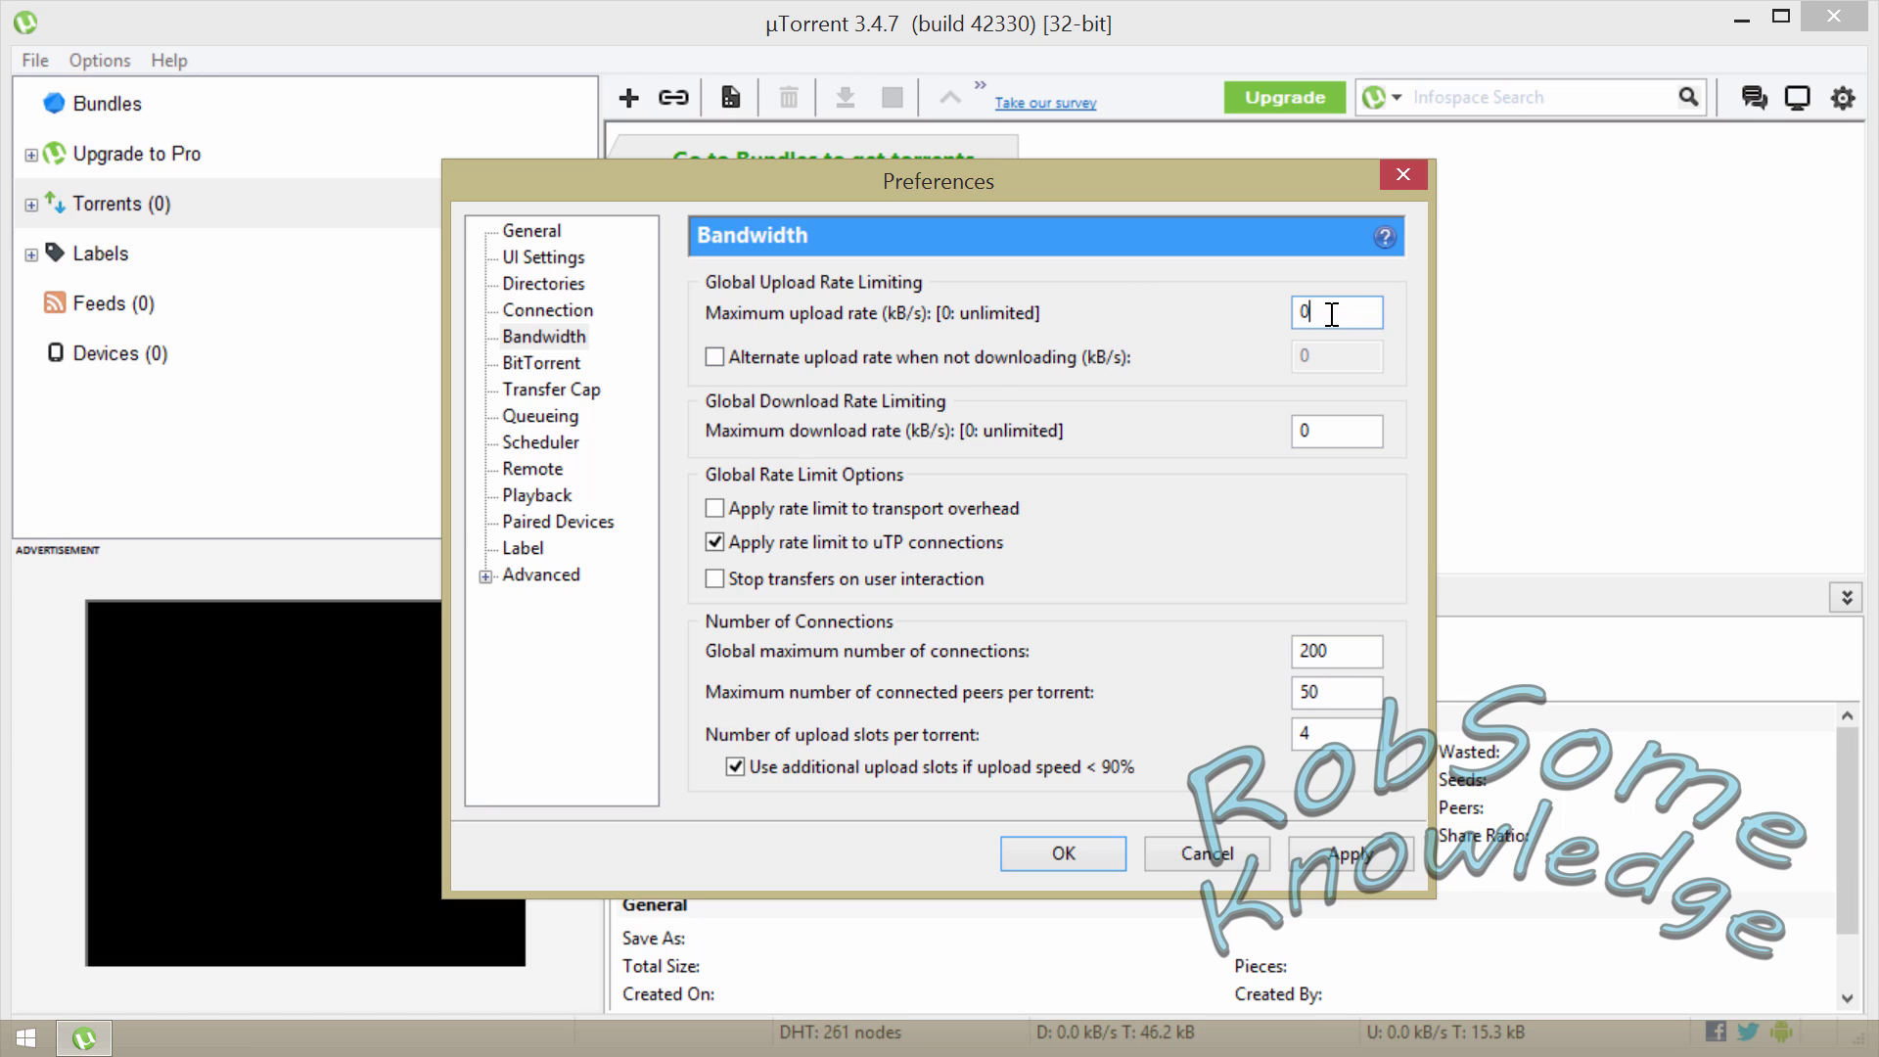
left_click_drag(1328, 313, 1249, 305)
left_click(1331, 437)
- Set global connections to 2329, peers per torrent to 1890 and upload slots to 14
left_click_drag(1363, 653, 917, 618)
type("2329")
key("Tab")
left_click_drag(1210, 679, 972, 625)
type("1890")
key("Tab")
type("14")
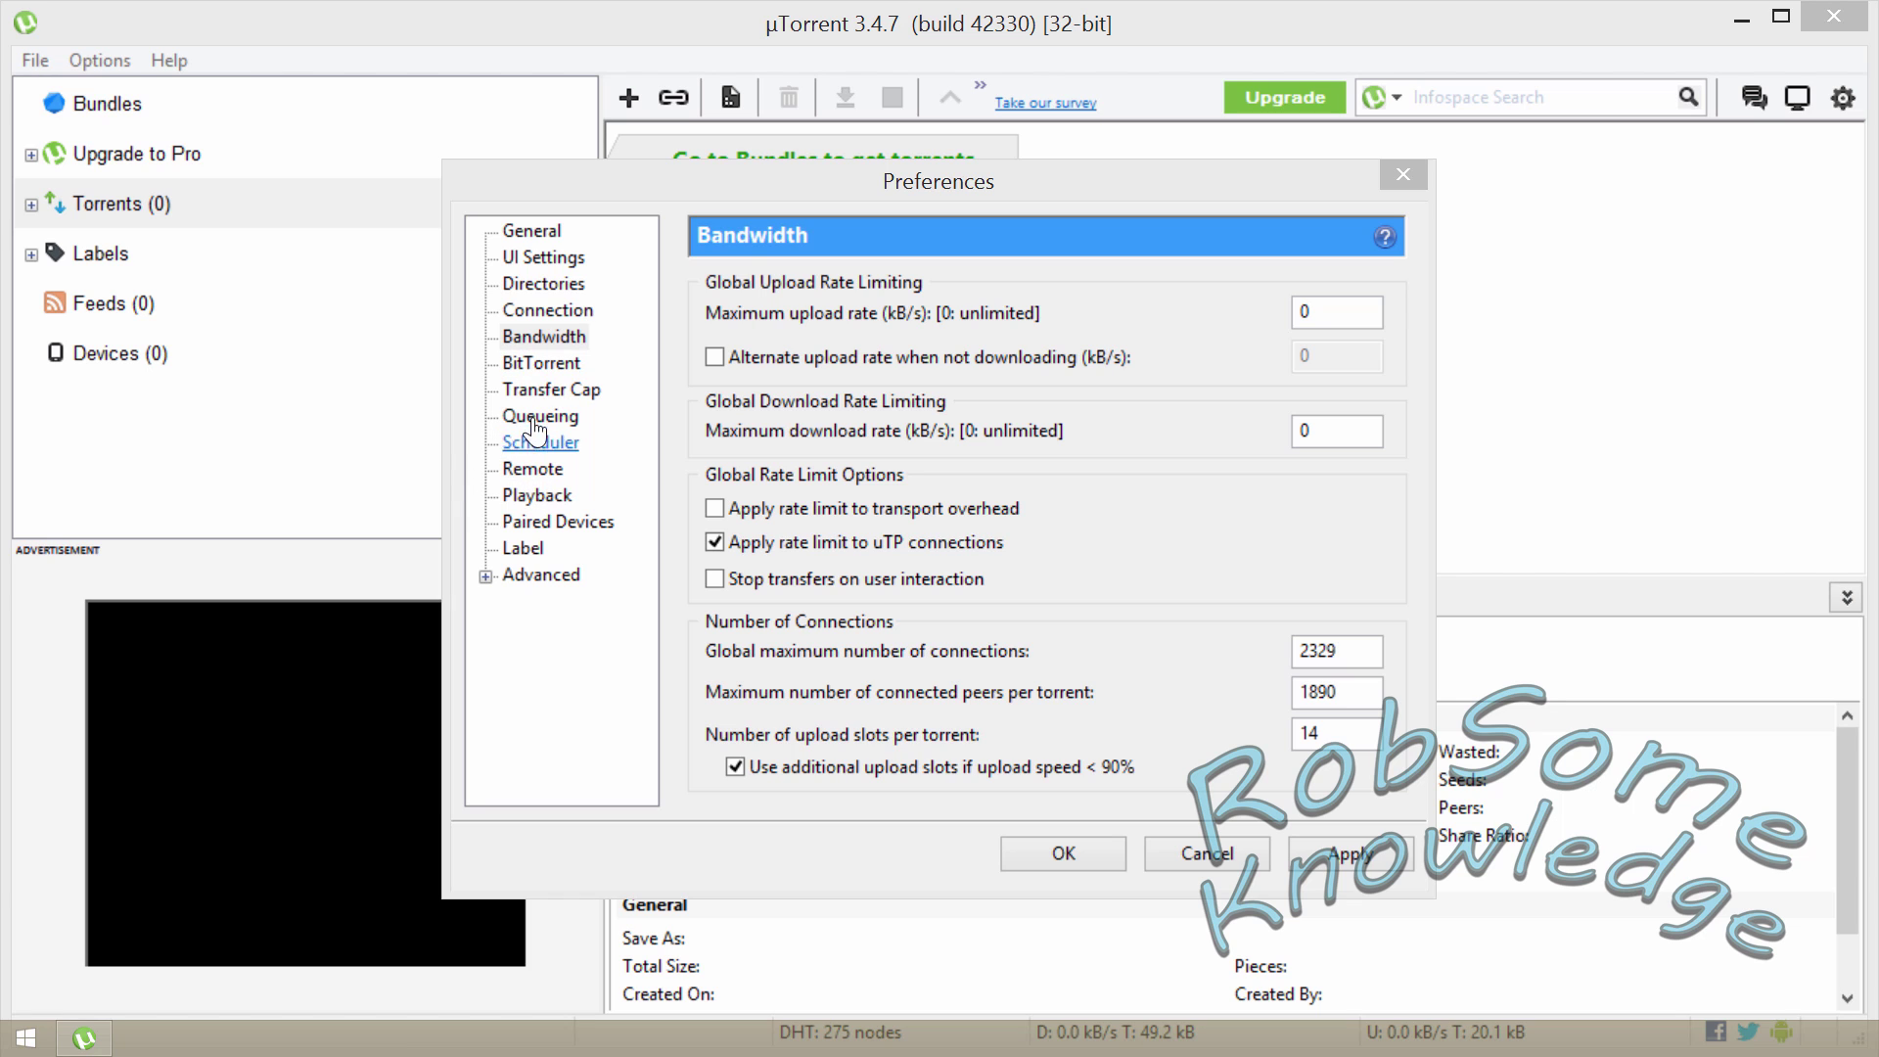
- On the BitTorrent page, set outgoing protocol encryption to Enabled
left_click(541, 365)
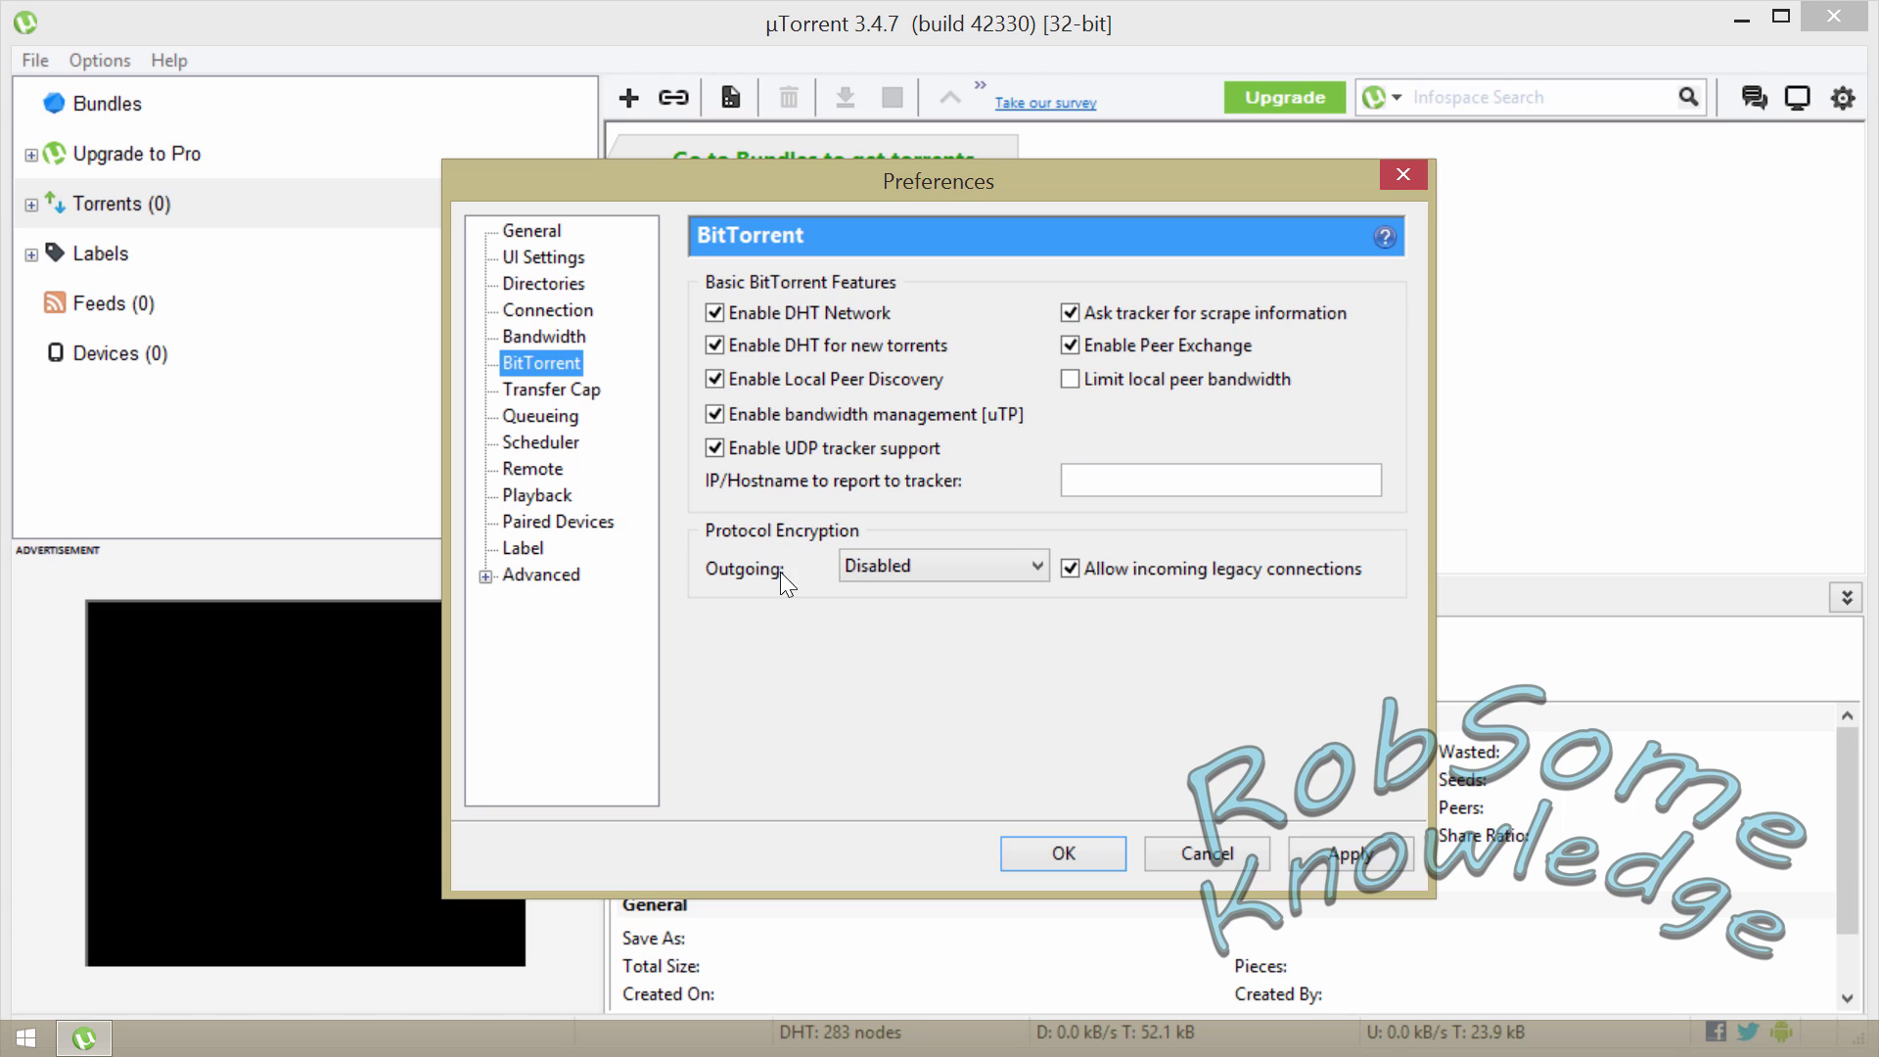
left_click(873, 566)
left_click(861, 612)
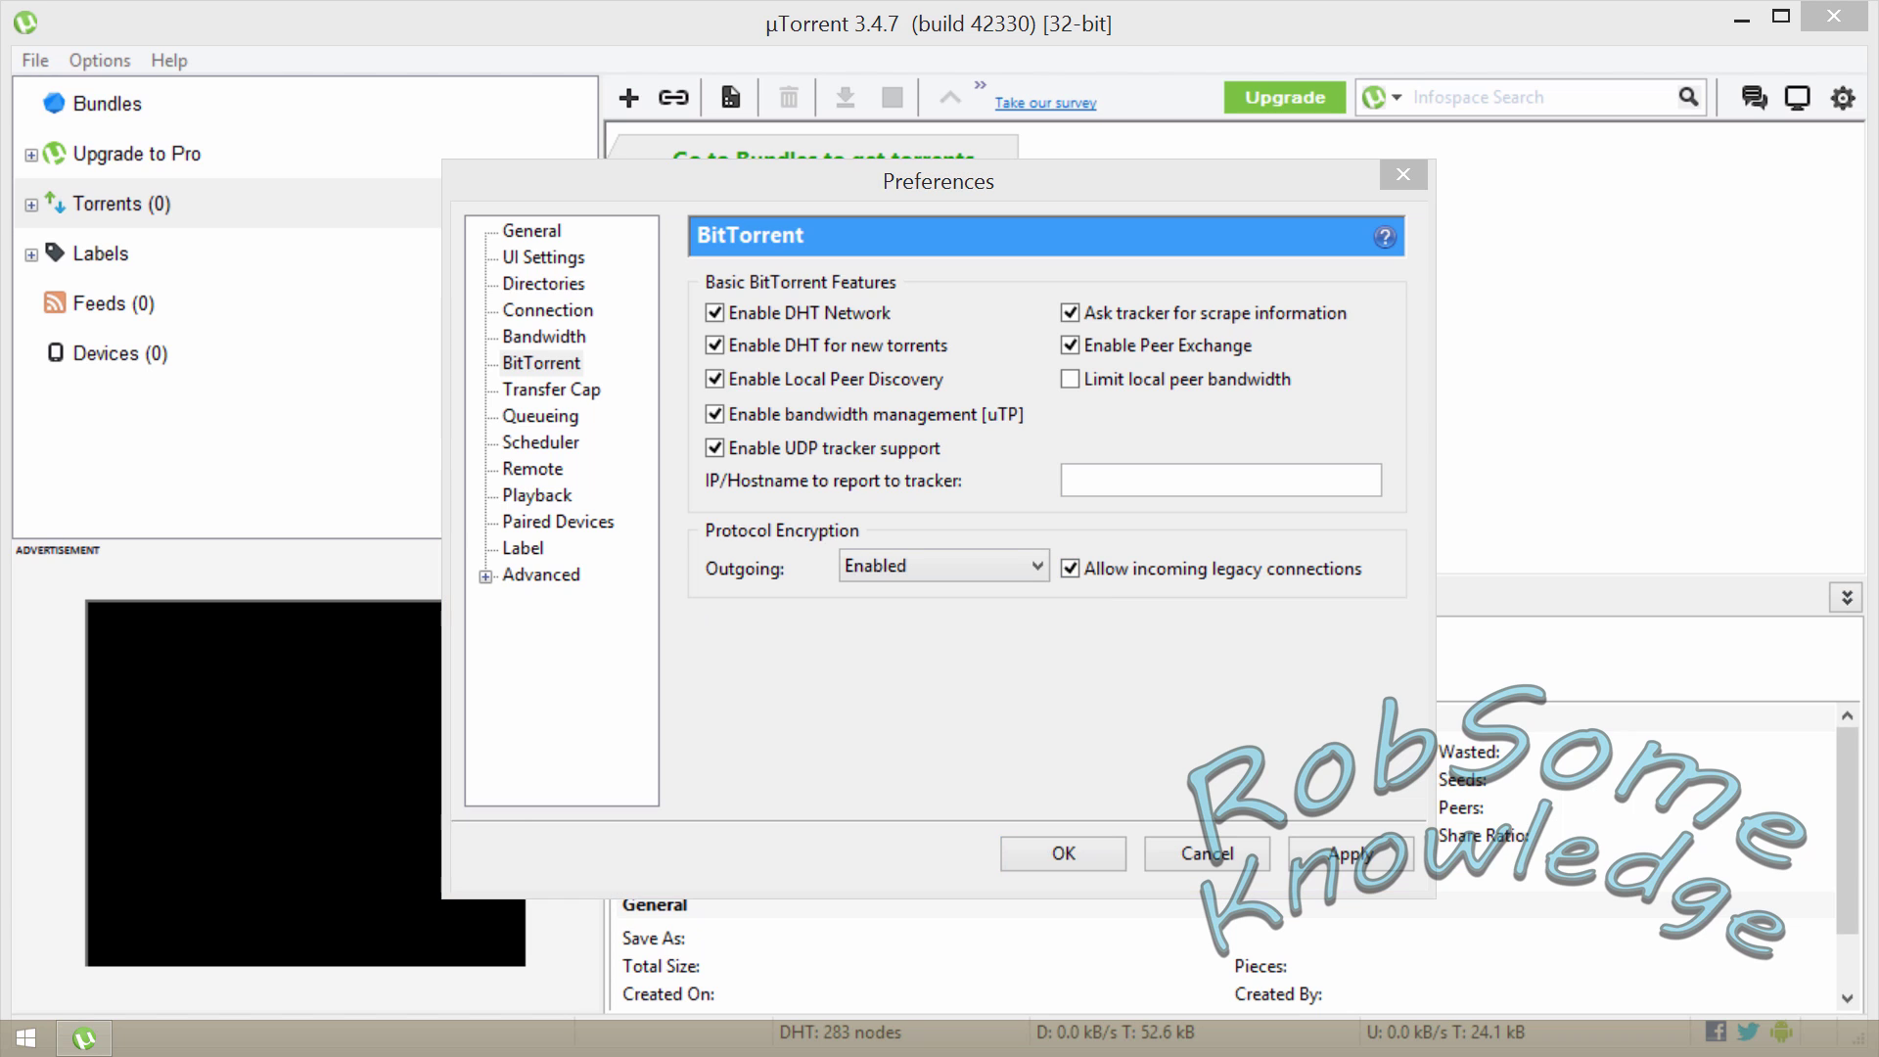
- In Queueing, set active torrents to 60 and active downloads to 63, leaving minimum ratio at 200
left_click(538, 419)
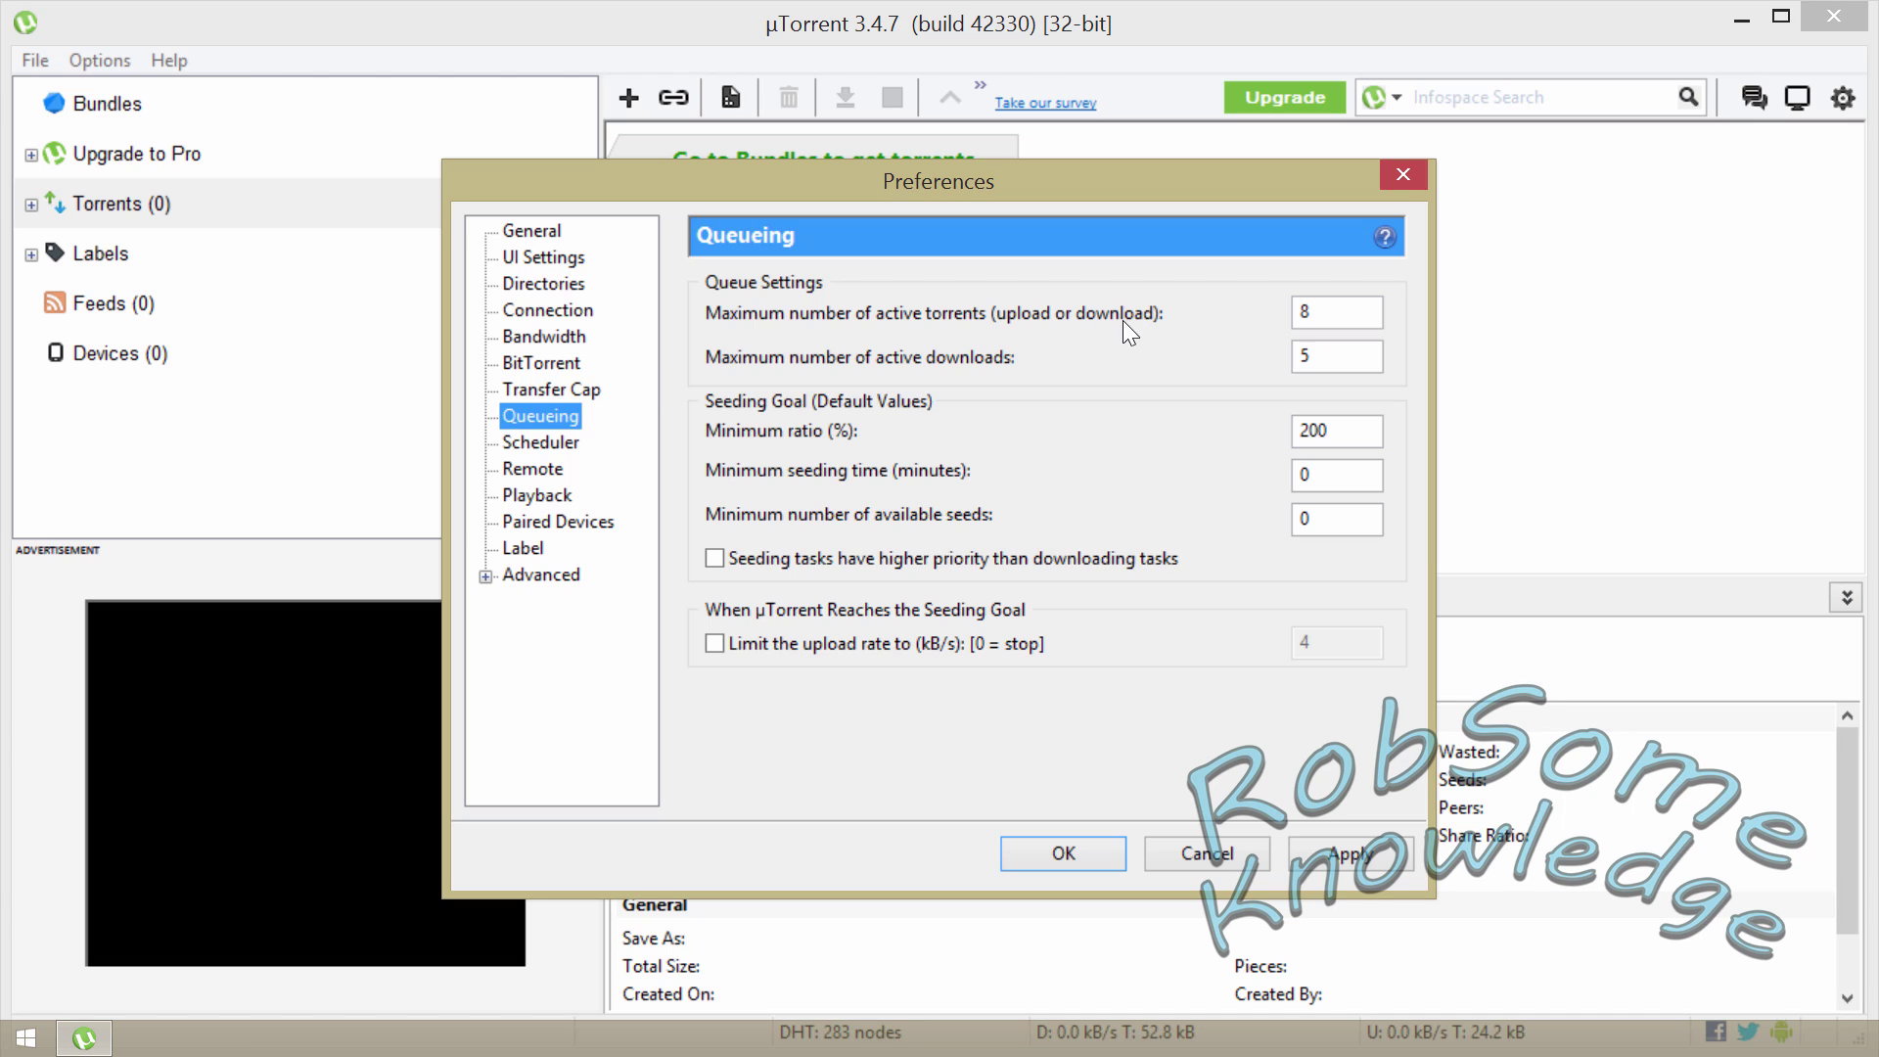
left_click_drag(1375, 311, 1229, 303)
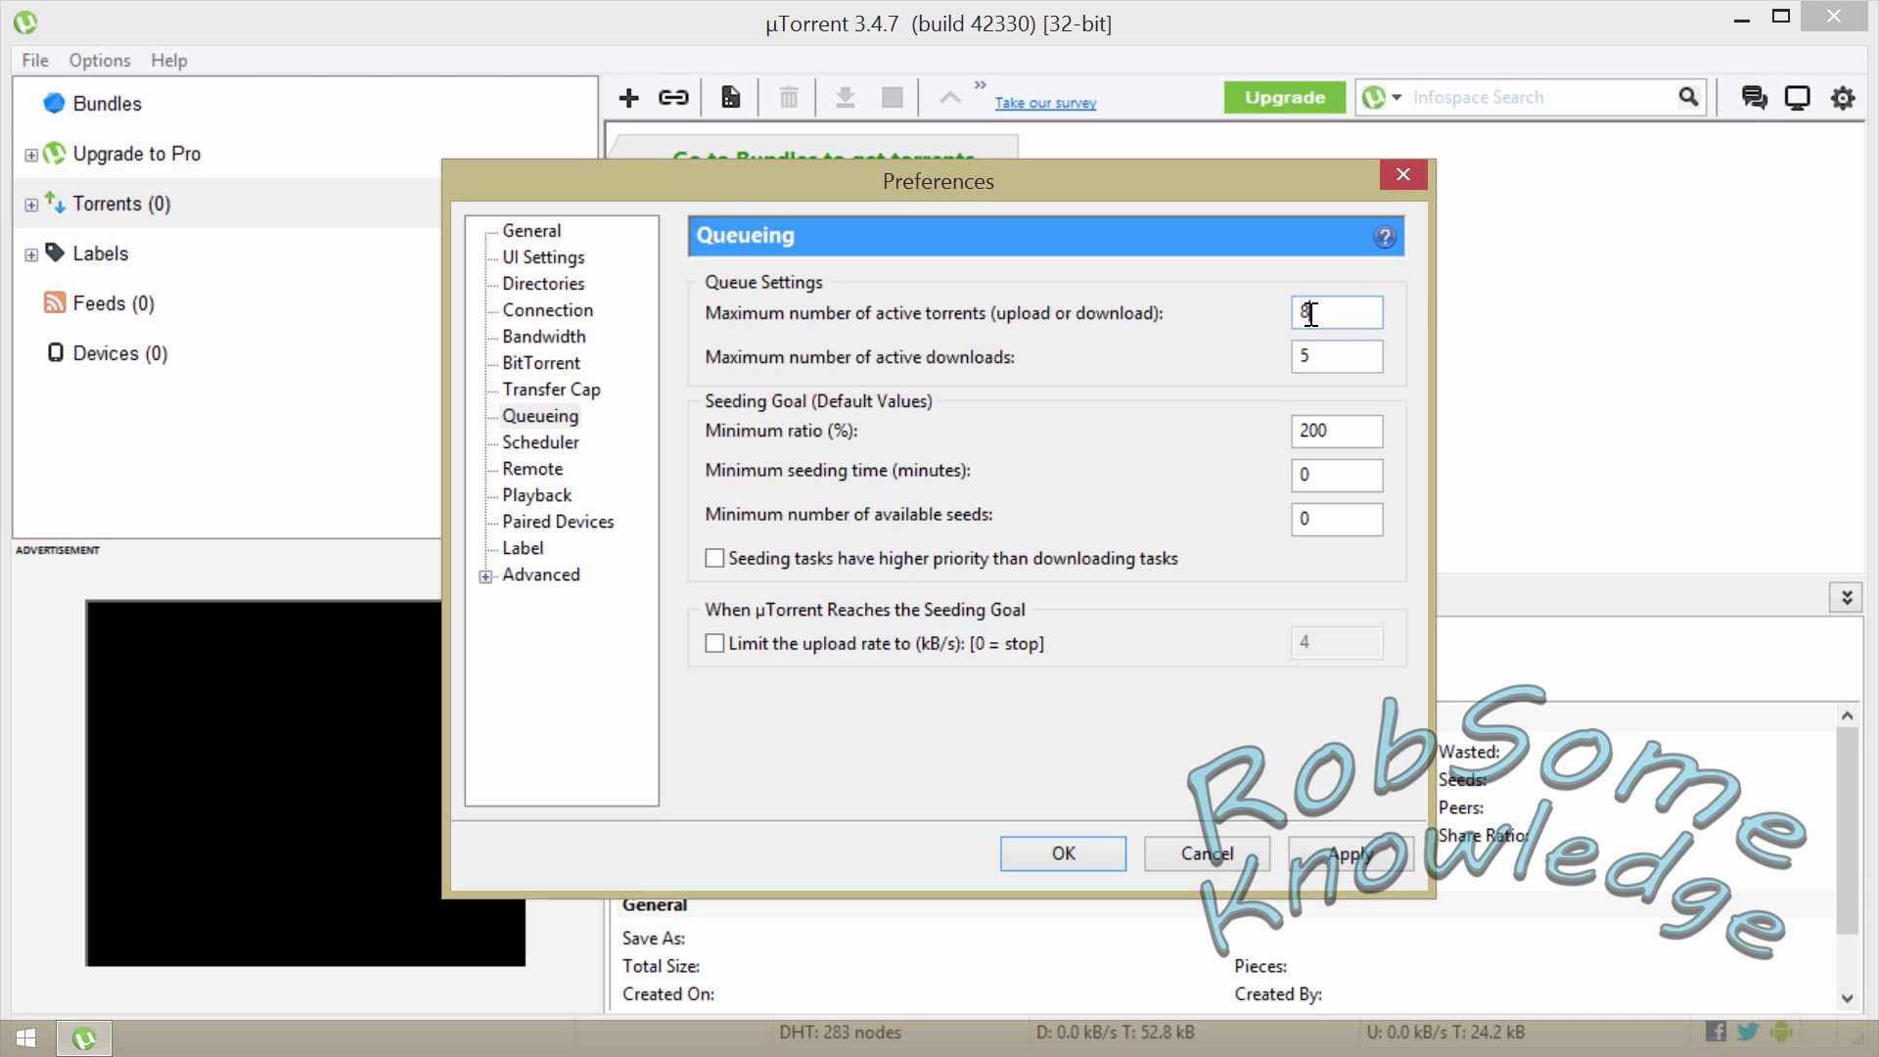
type("60")
left_click_drag(1346, 352, 1172, 333)
type("65")
key("BackSpace")
type("3")
double_click(1351, 435)
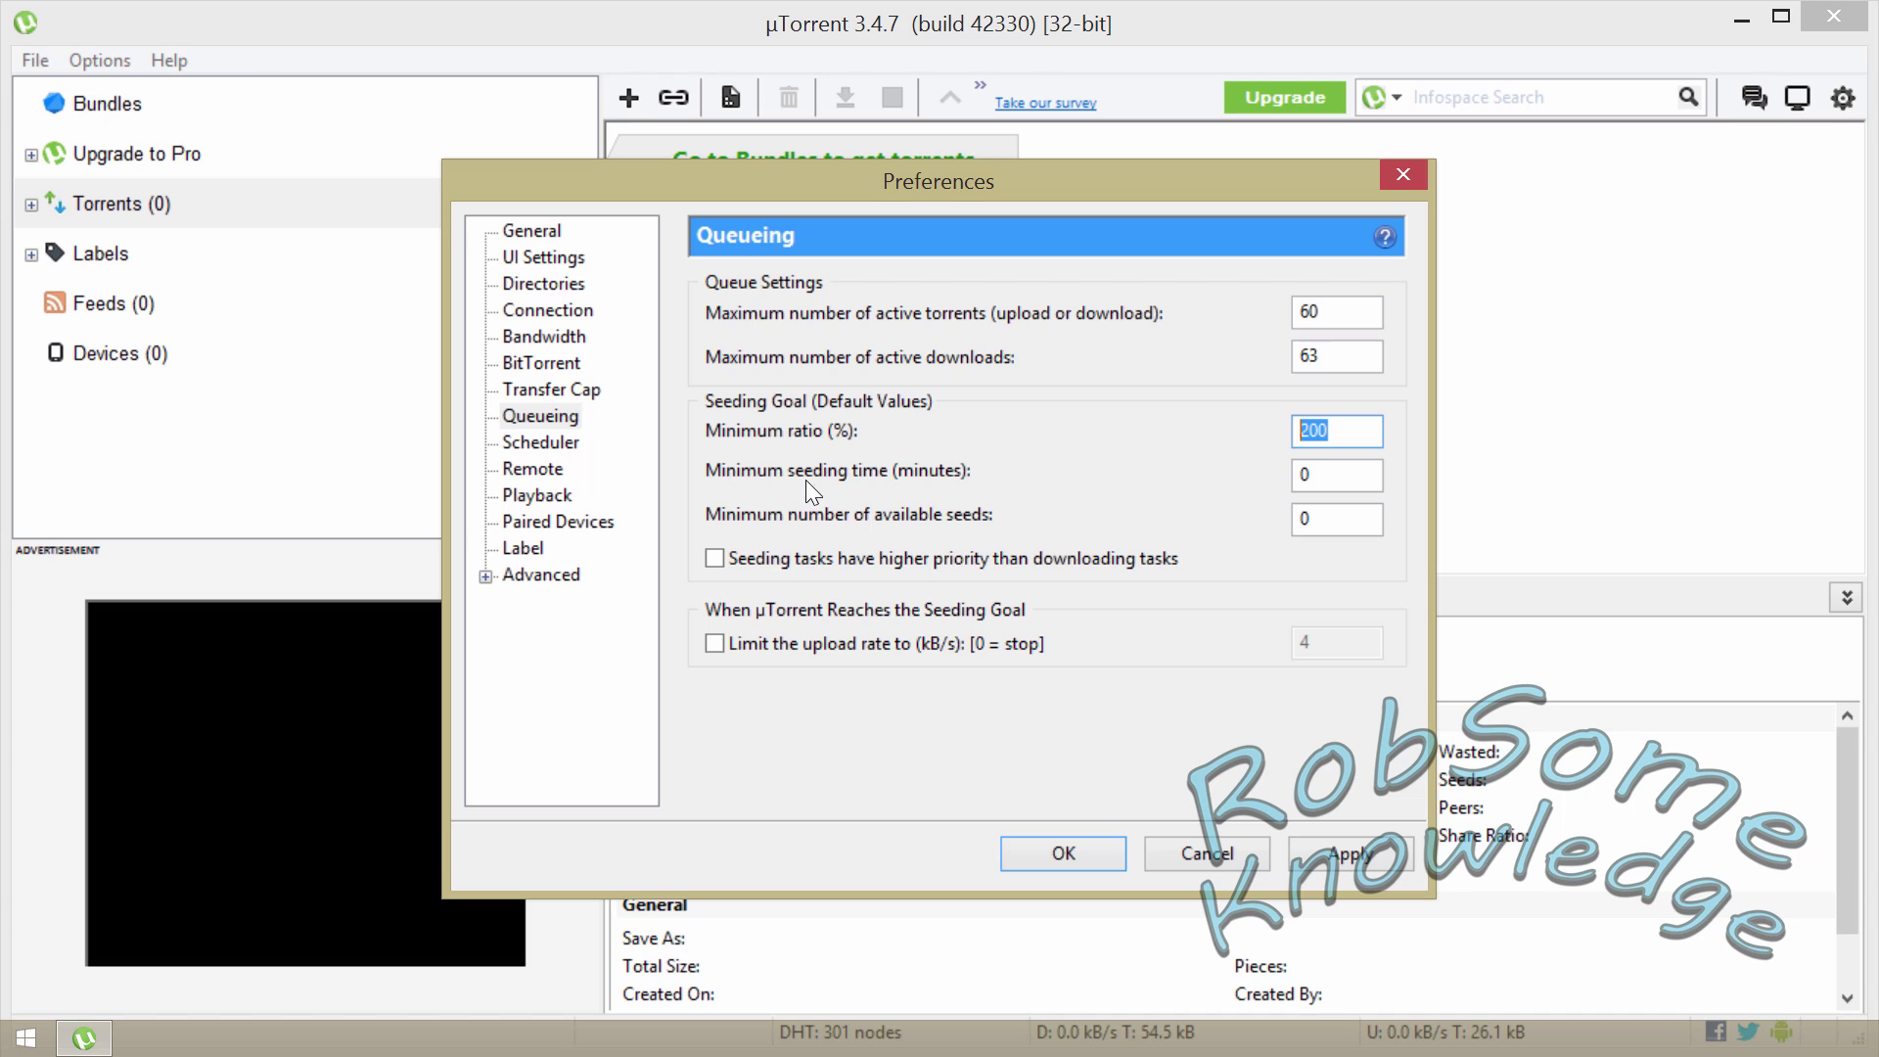
key("Tab")
- In the Advanced options list, set bt.allow_same_ip to true
left_click(542, 577)
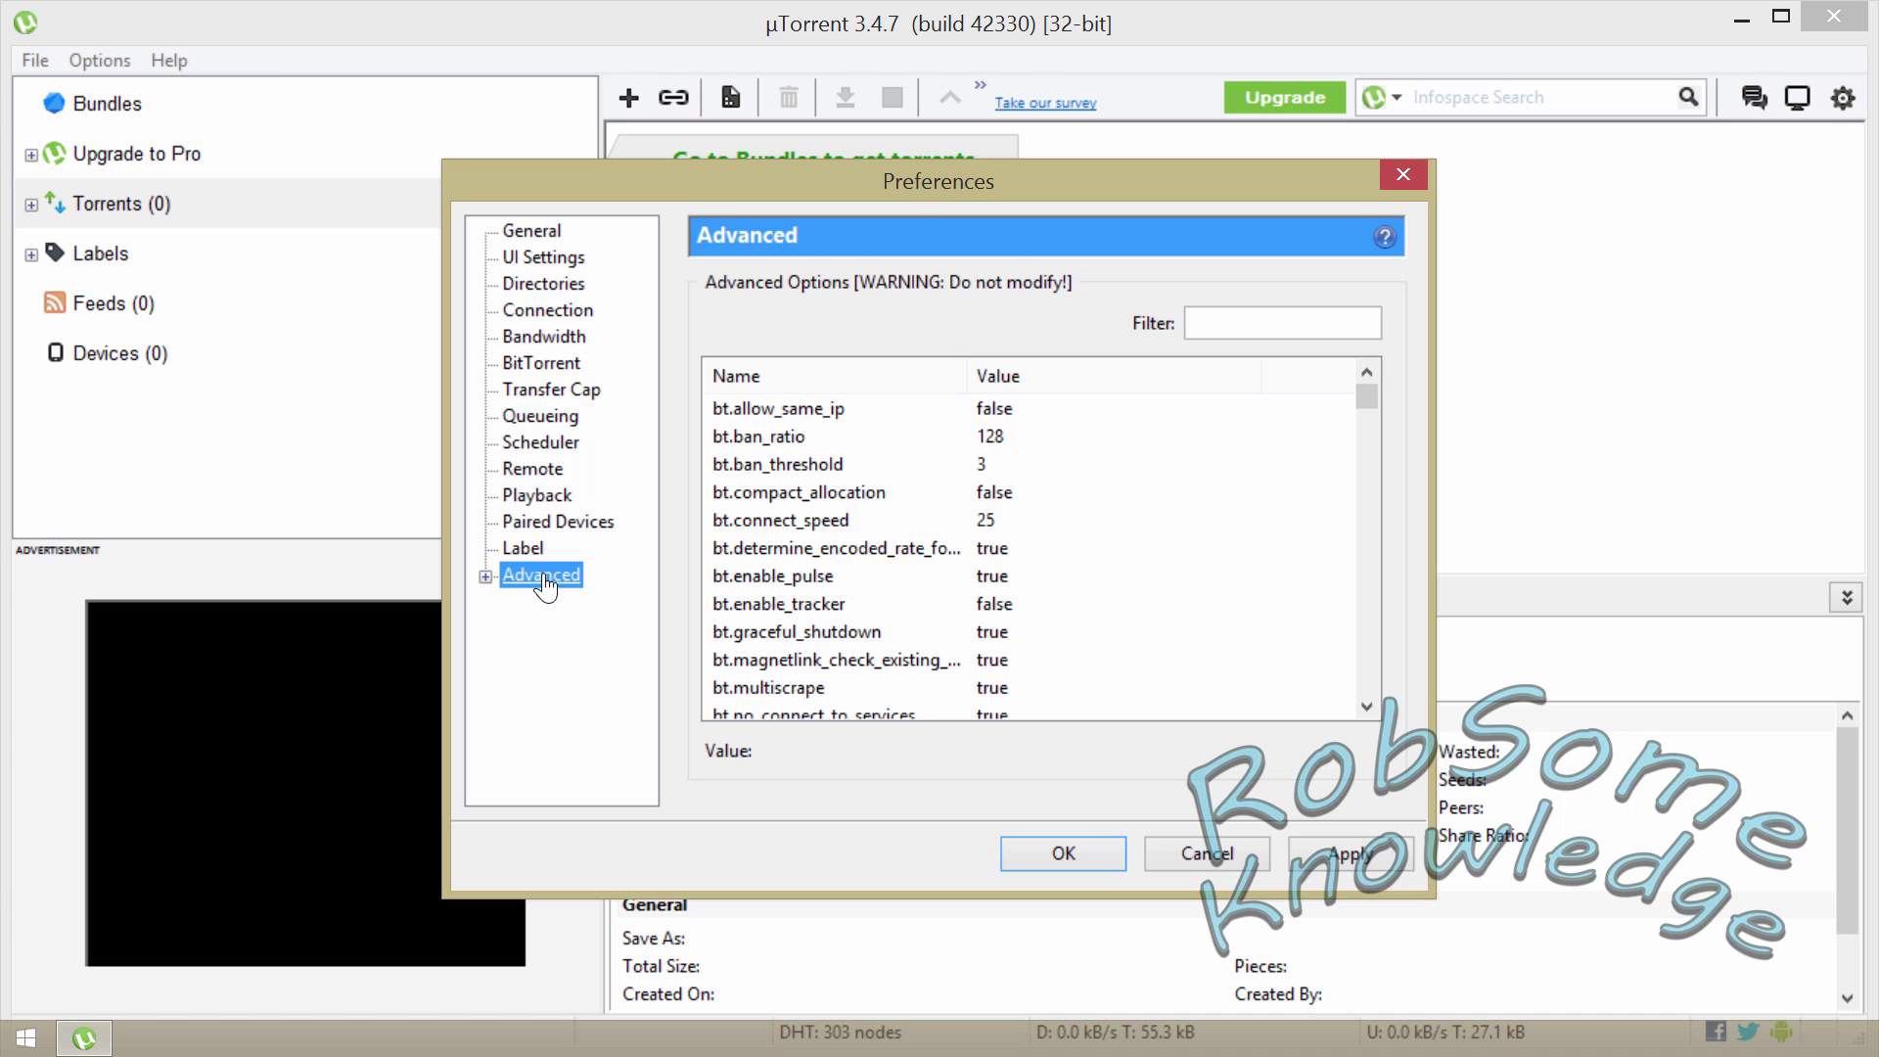
left_click(793, 411)
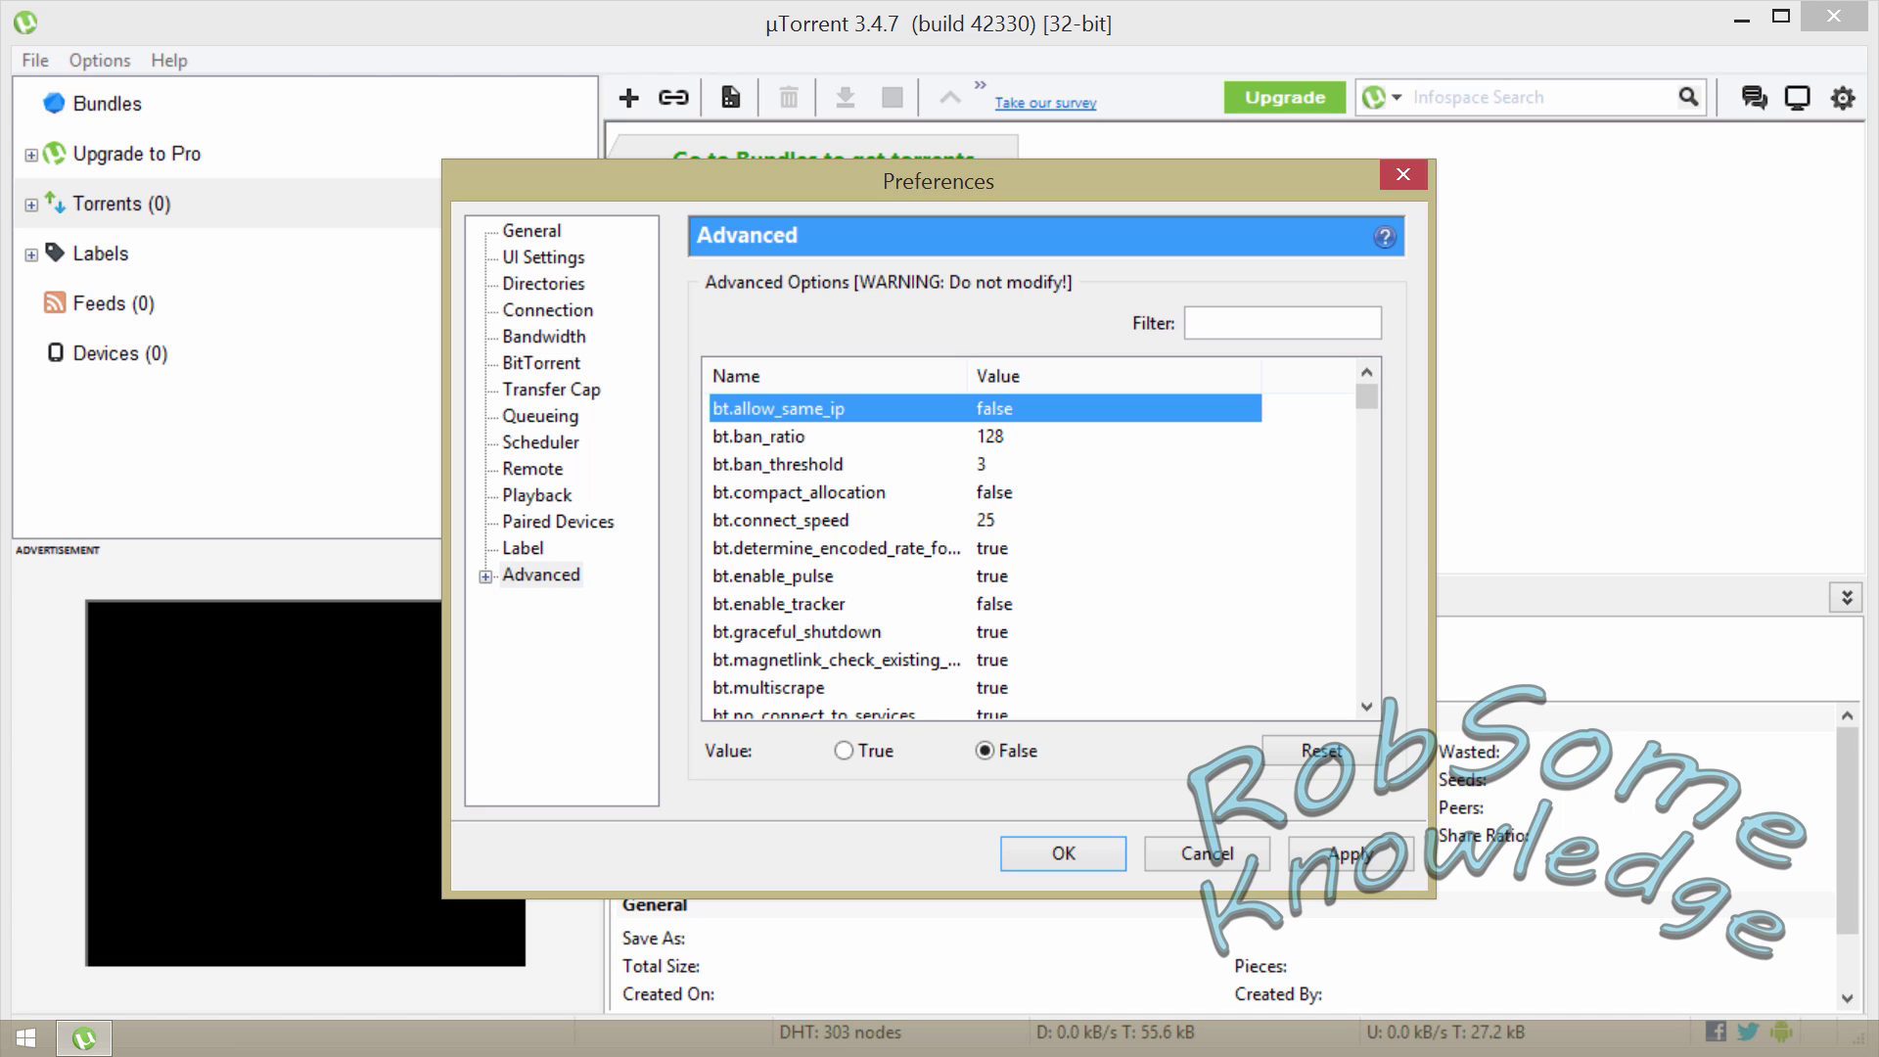
left_click(843, 750)
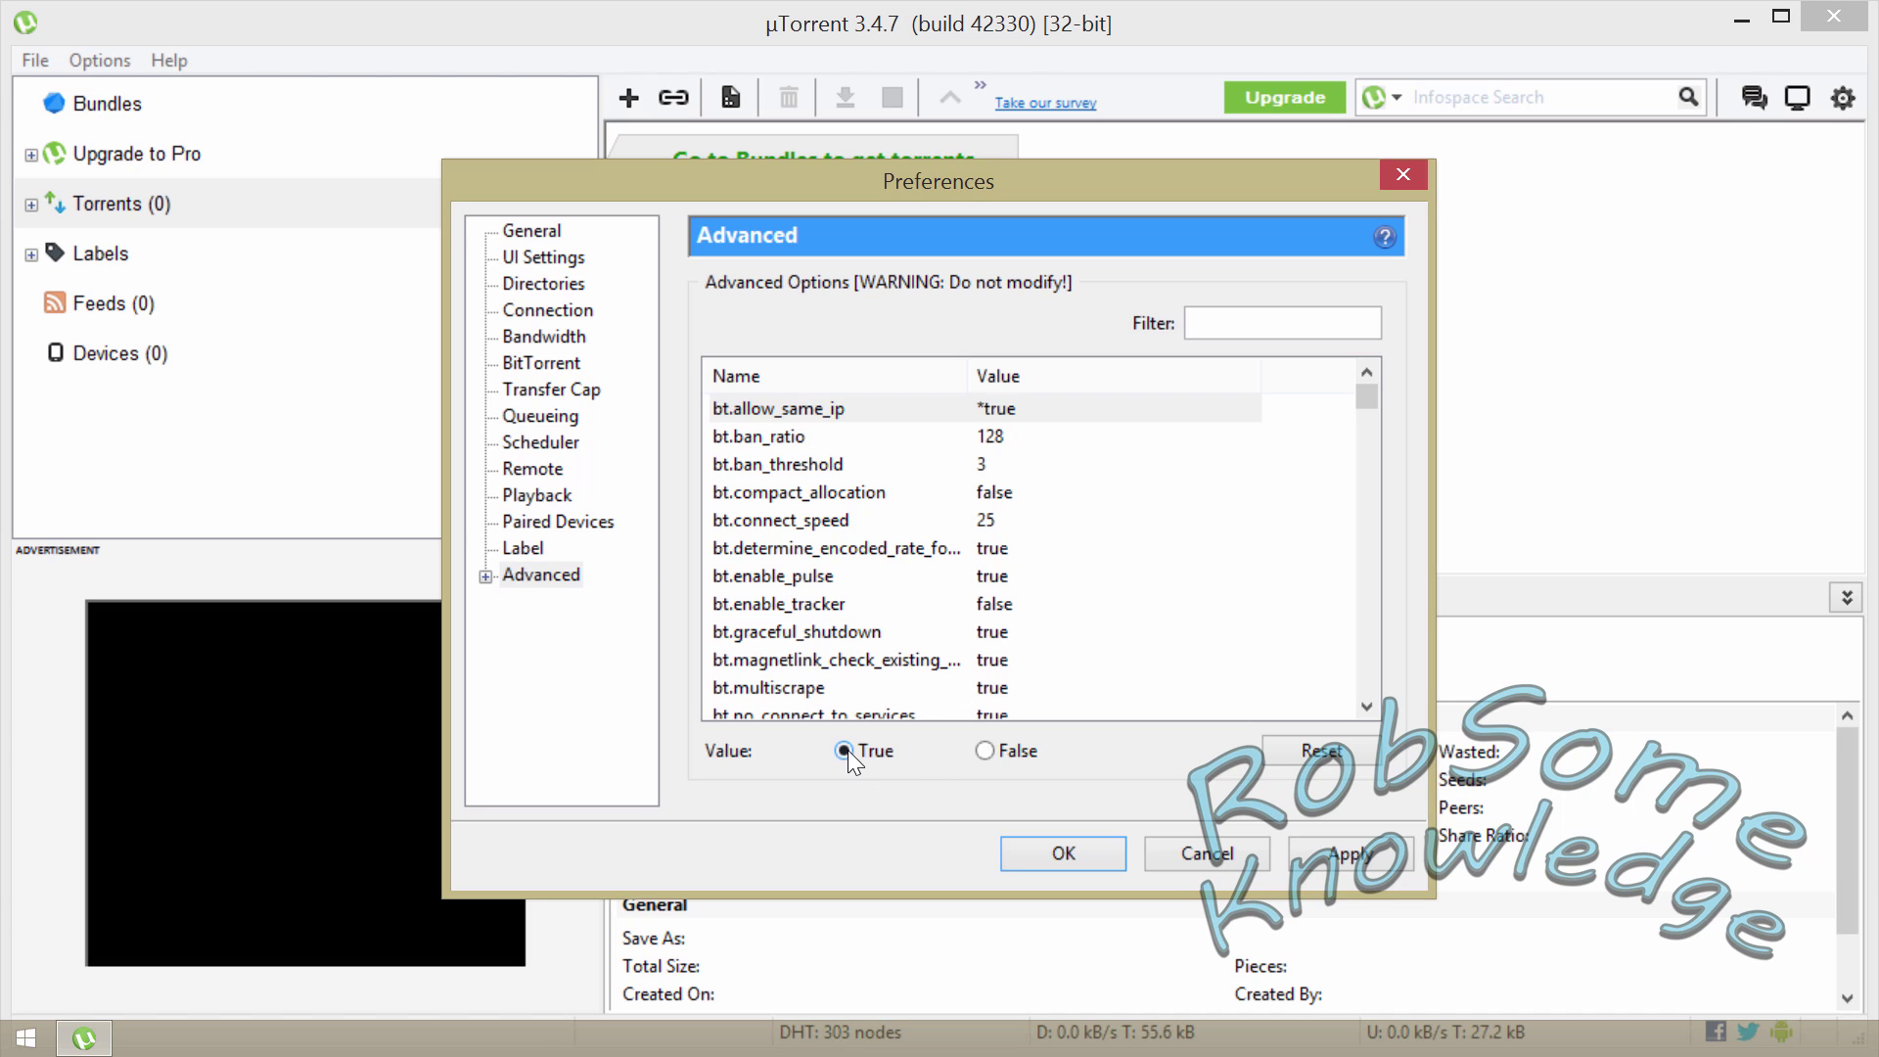
left_click(795, 520)
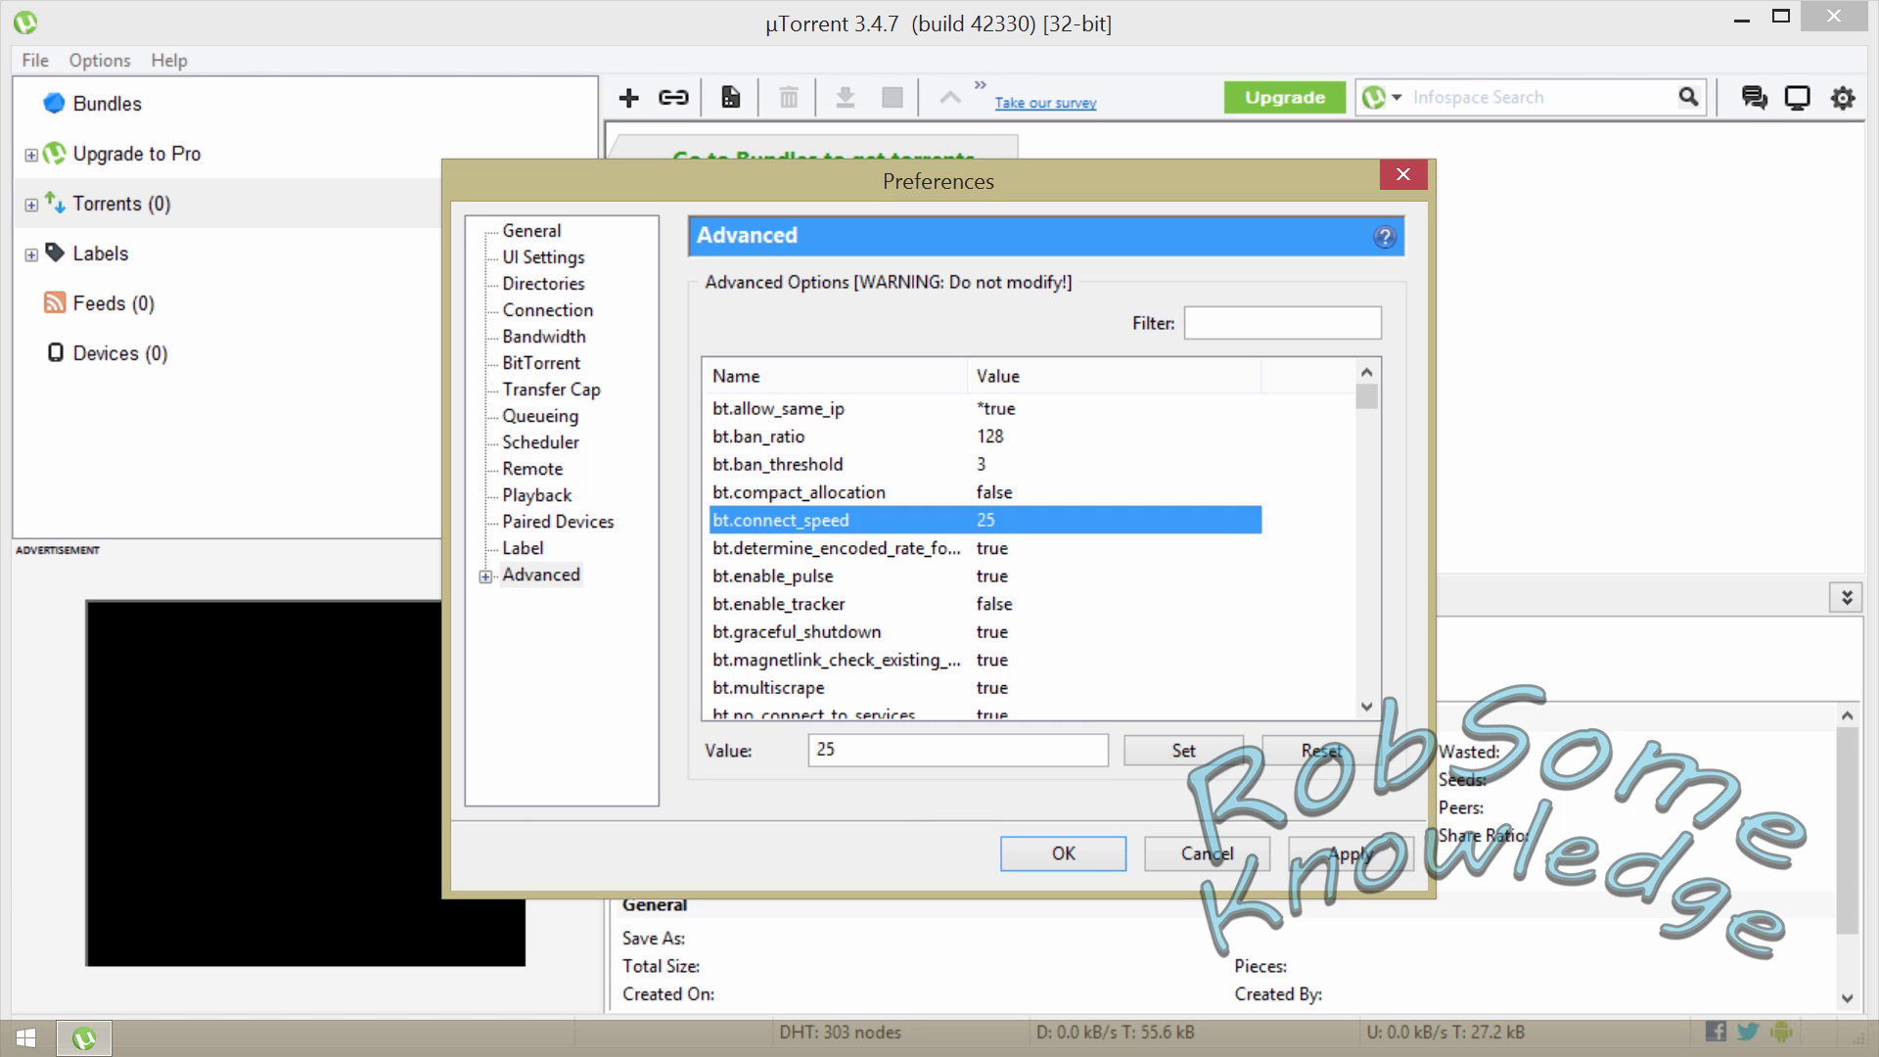
scroll(795, 513, "down", 1)
scroll(794, 513, "down", 6)
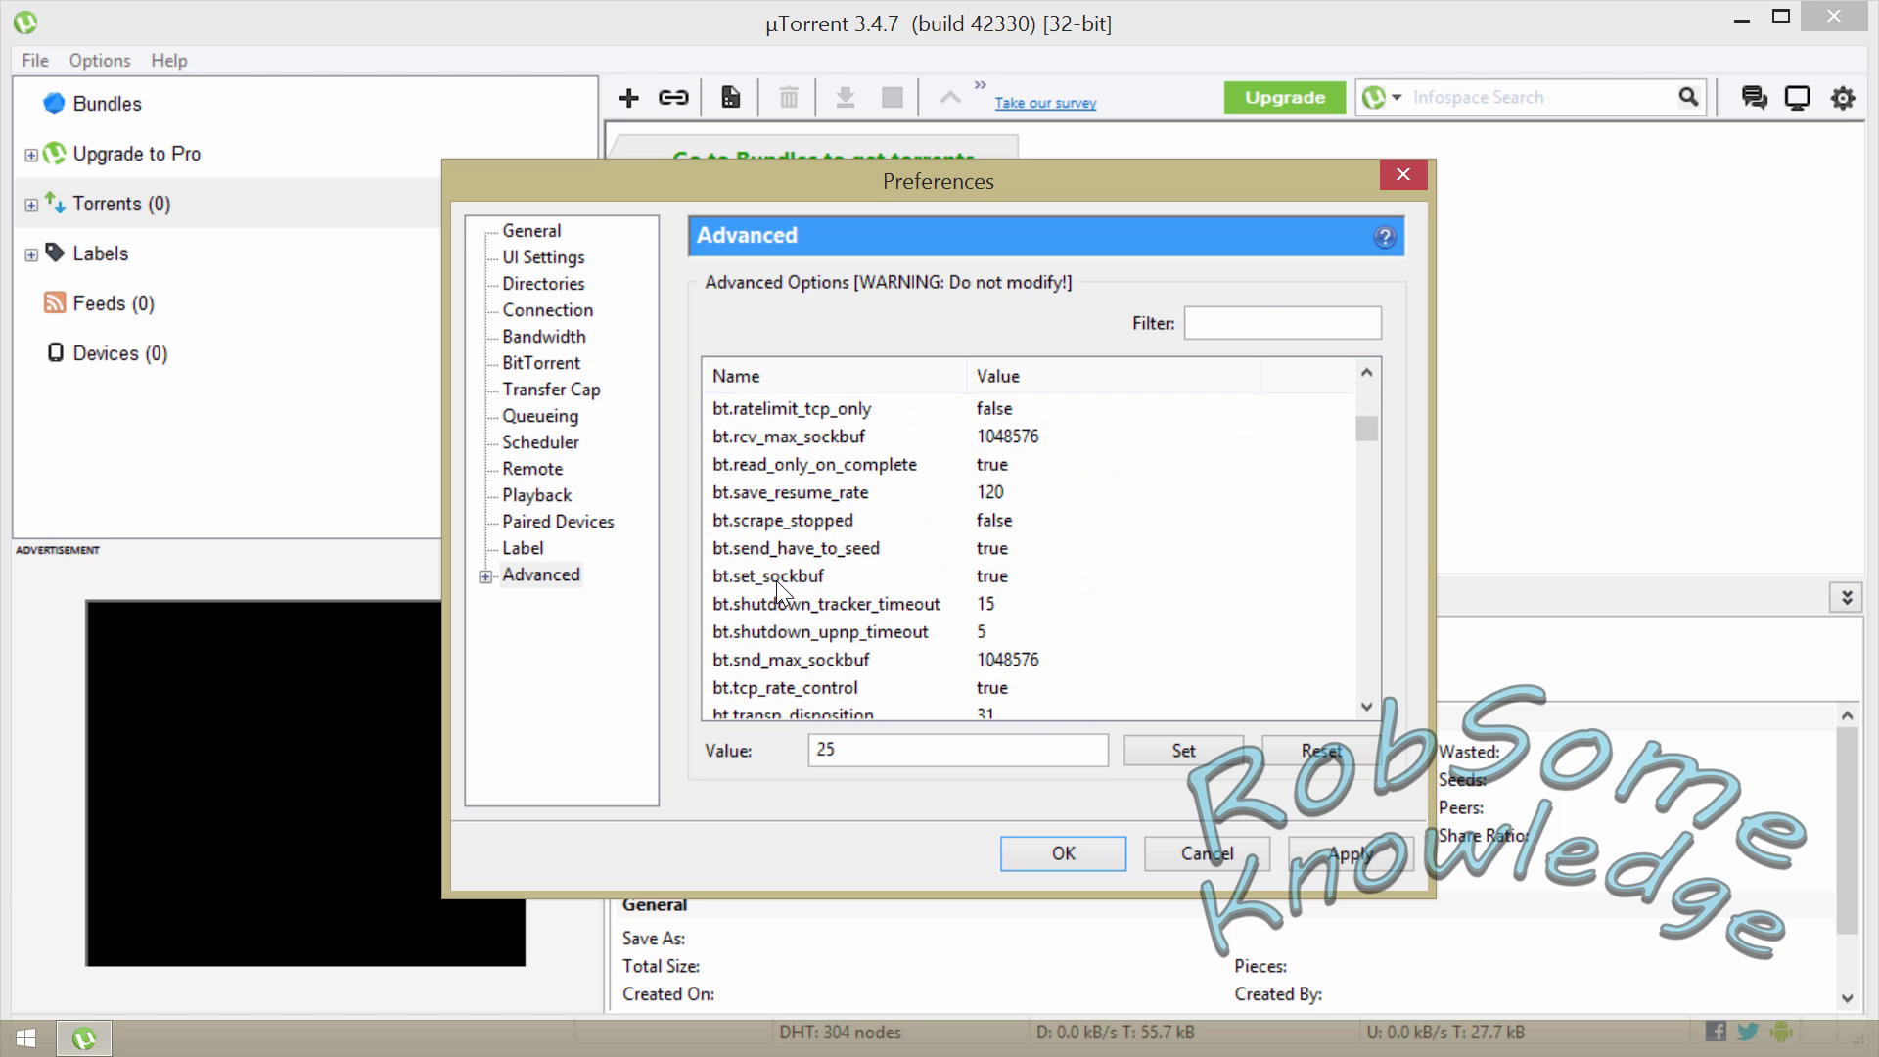
scroll(1211, 391, "up", 9)
- Filter for dht.rate and change its value from -1 to 2
left_click(1241, 331)
type("dht.rate")
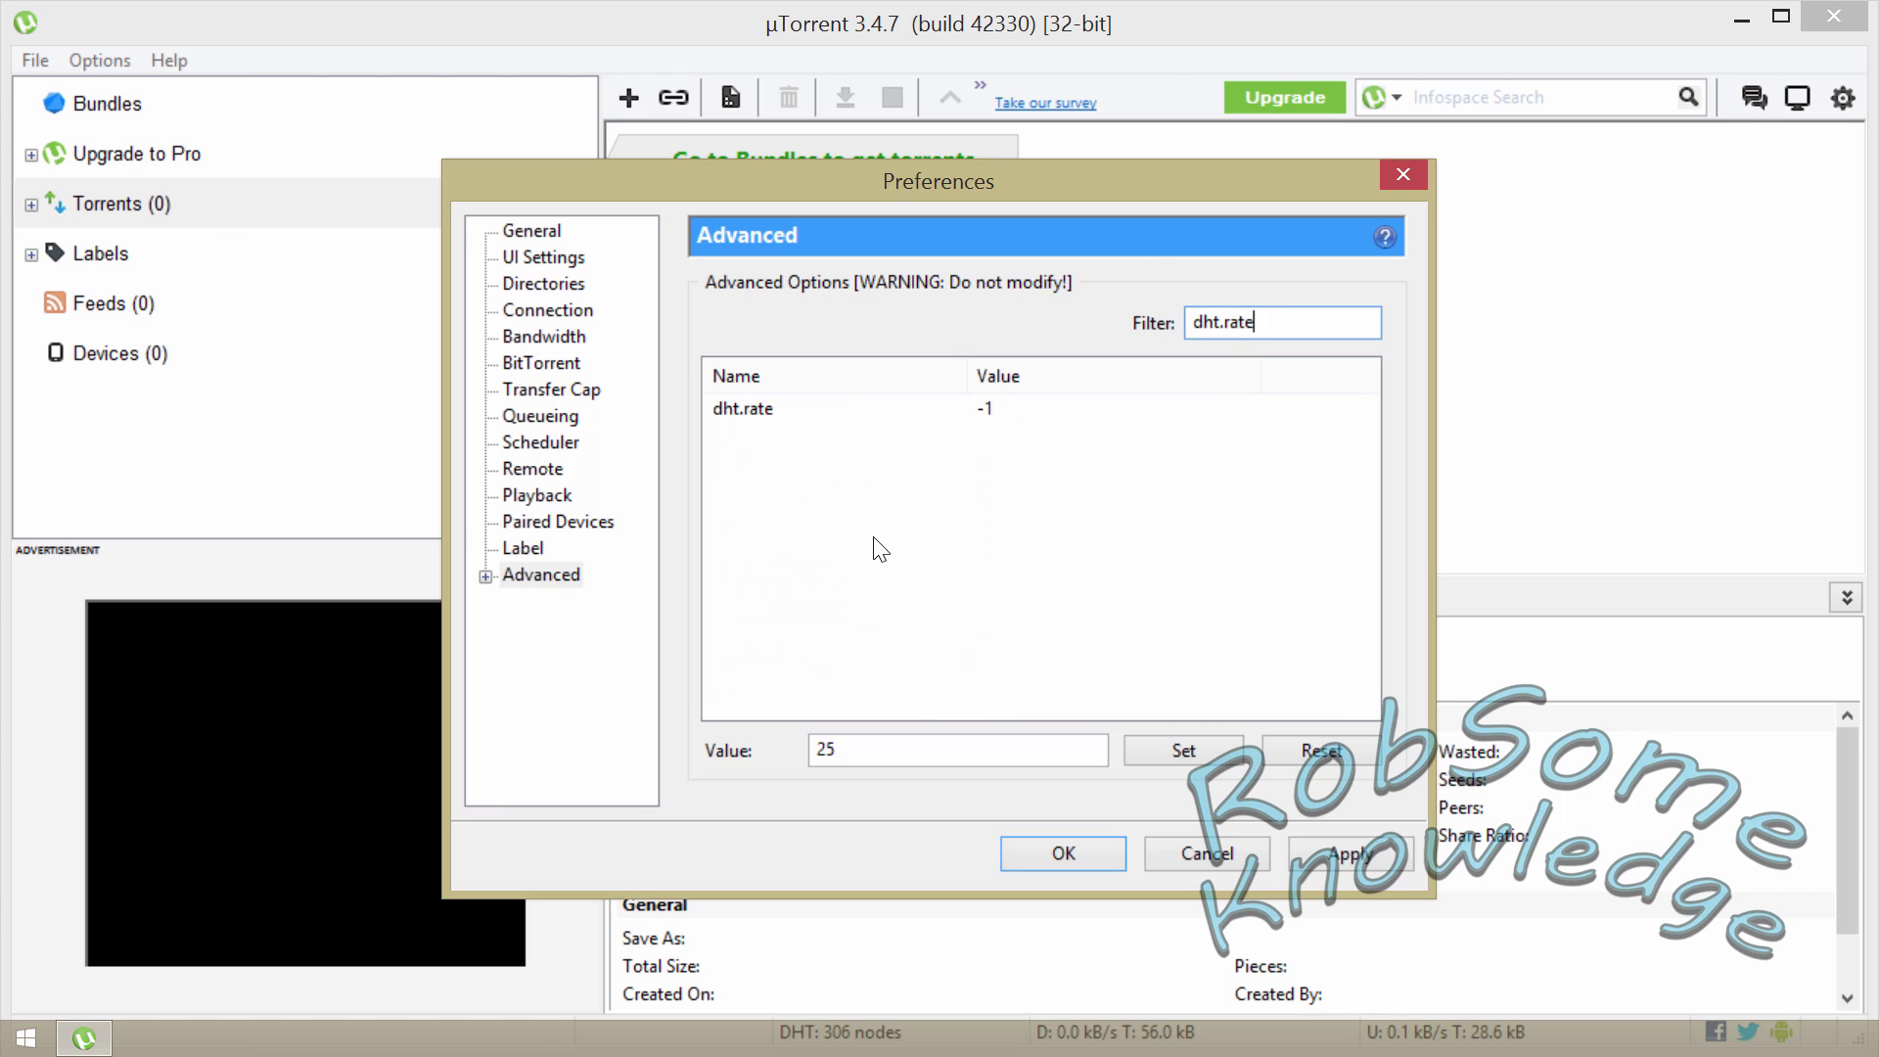
left_click(756, 409)
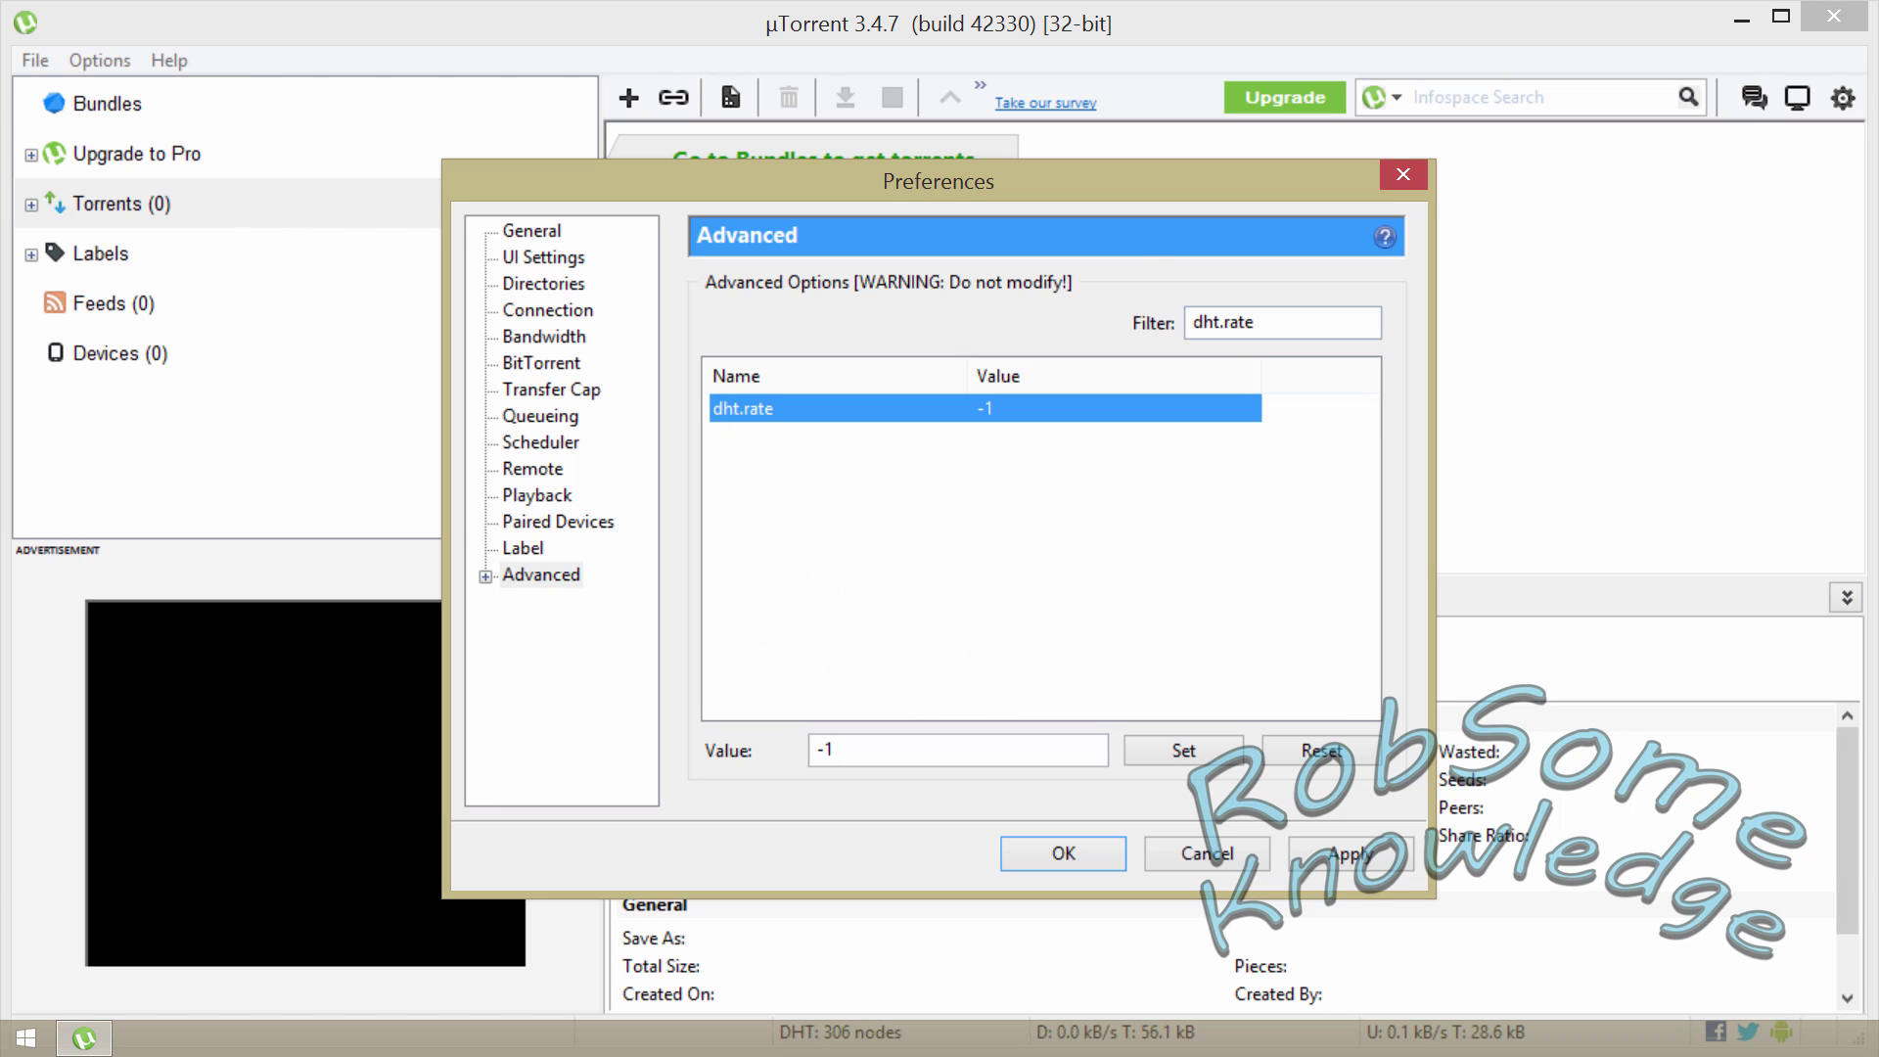
double_click(865, 751)
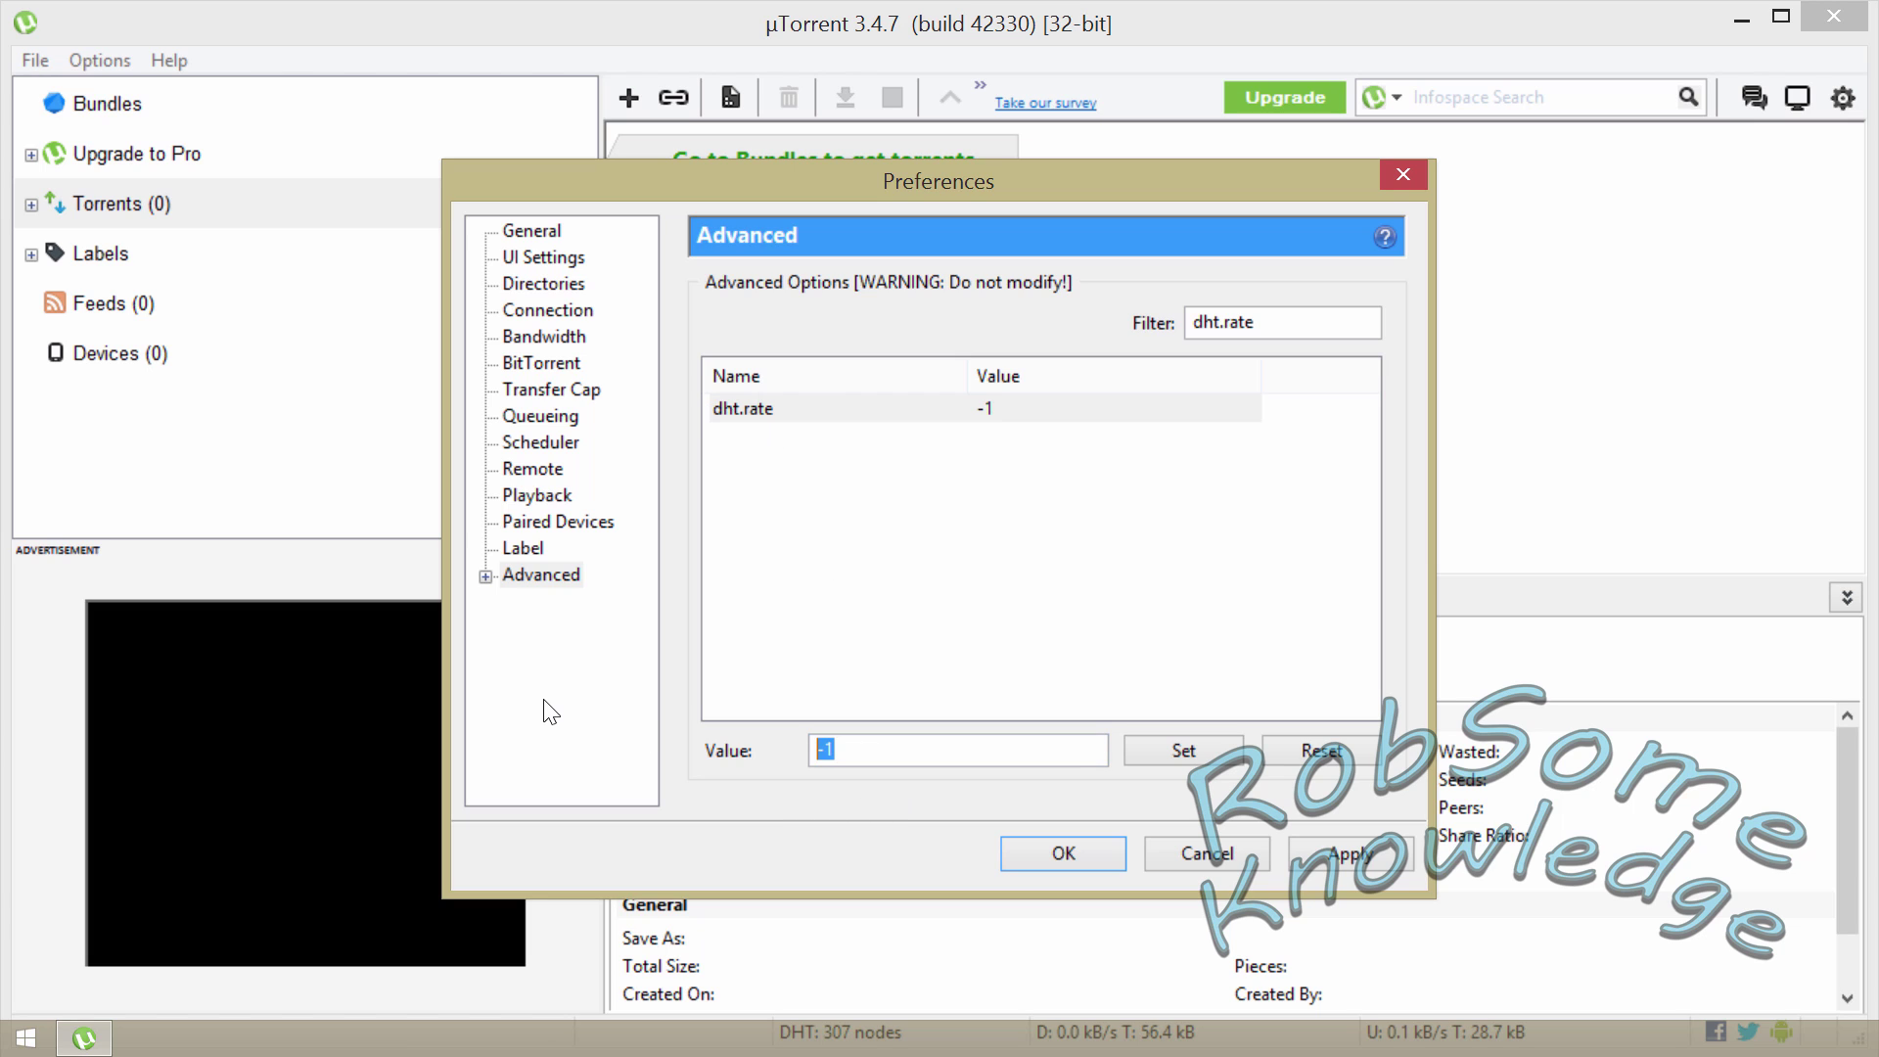
type("2")
left_click(1163, 741)
- Filter for rss.update_interval, change it from 15 to 20, and save the preferences
double_click(1327, 319)
type("rss.update")
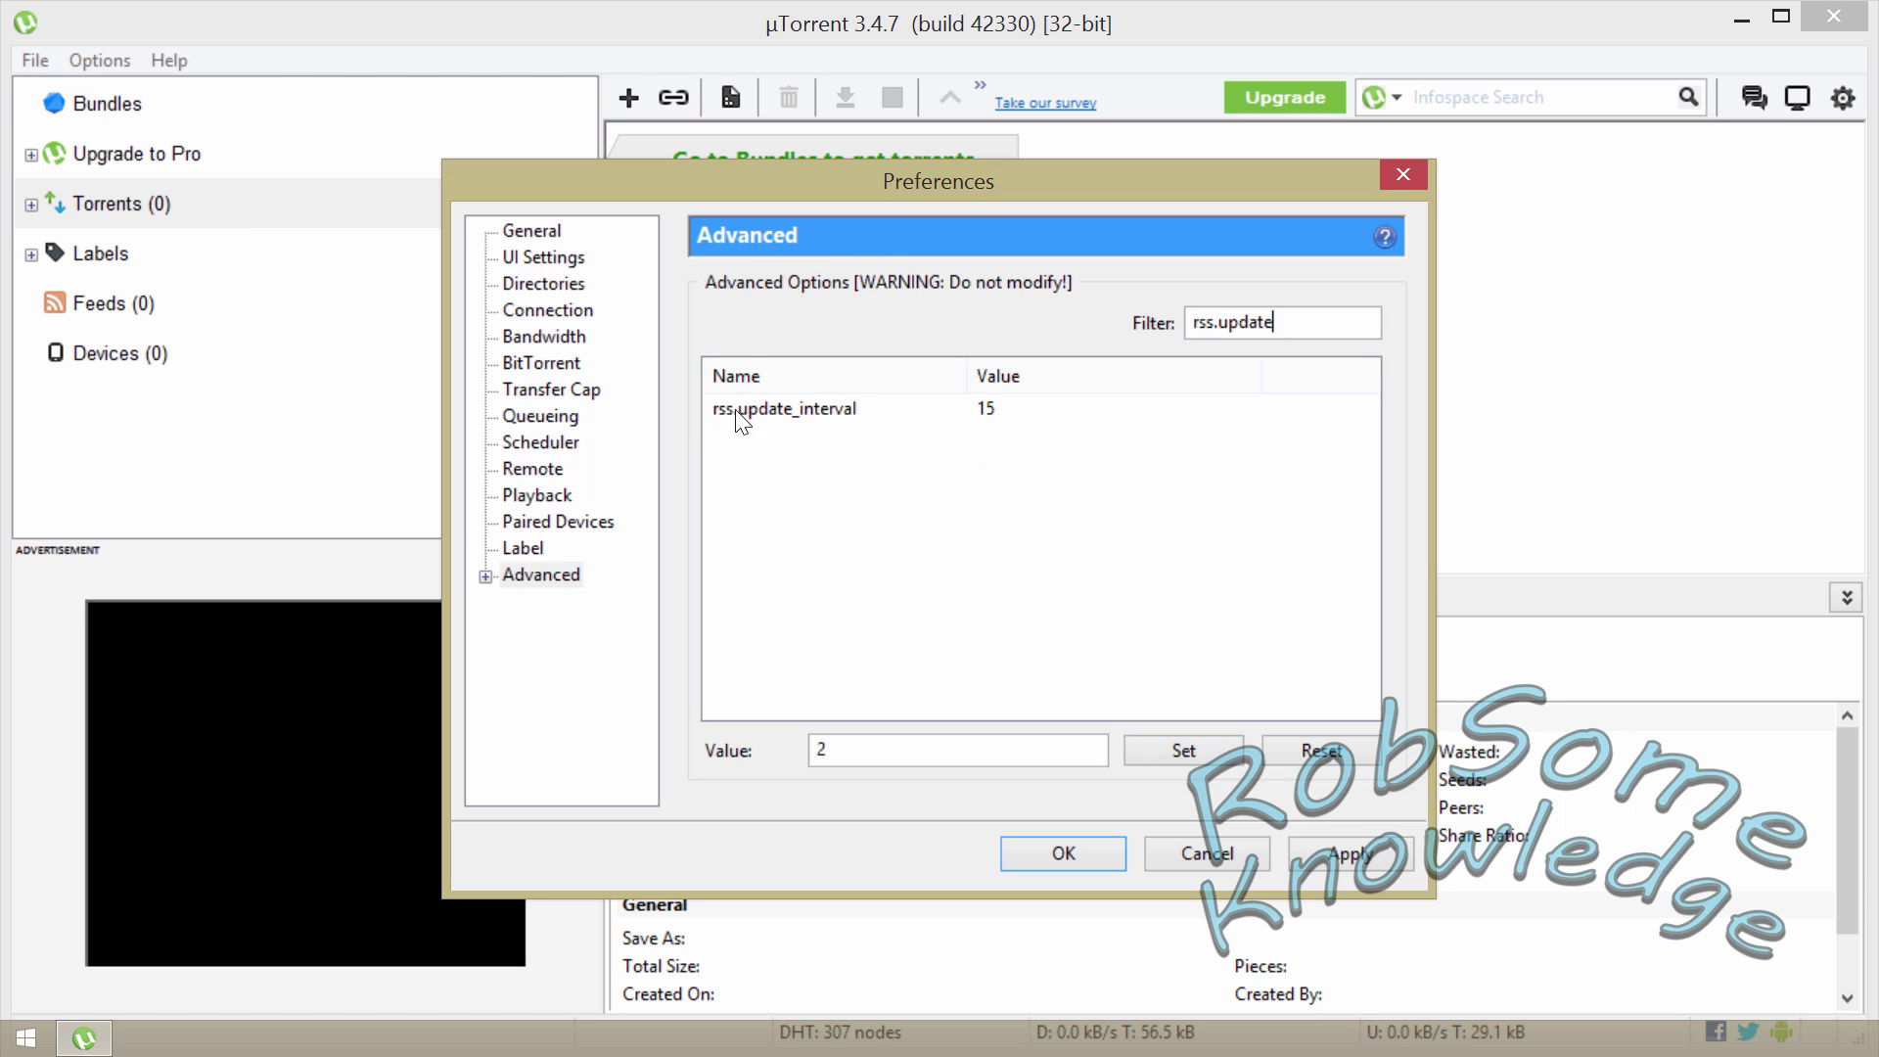
left_click(766, 413)
double_click(891, 756)
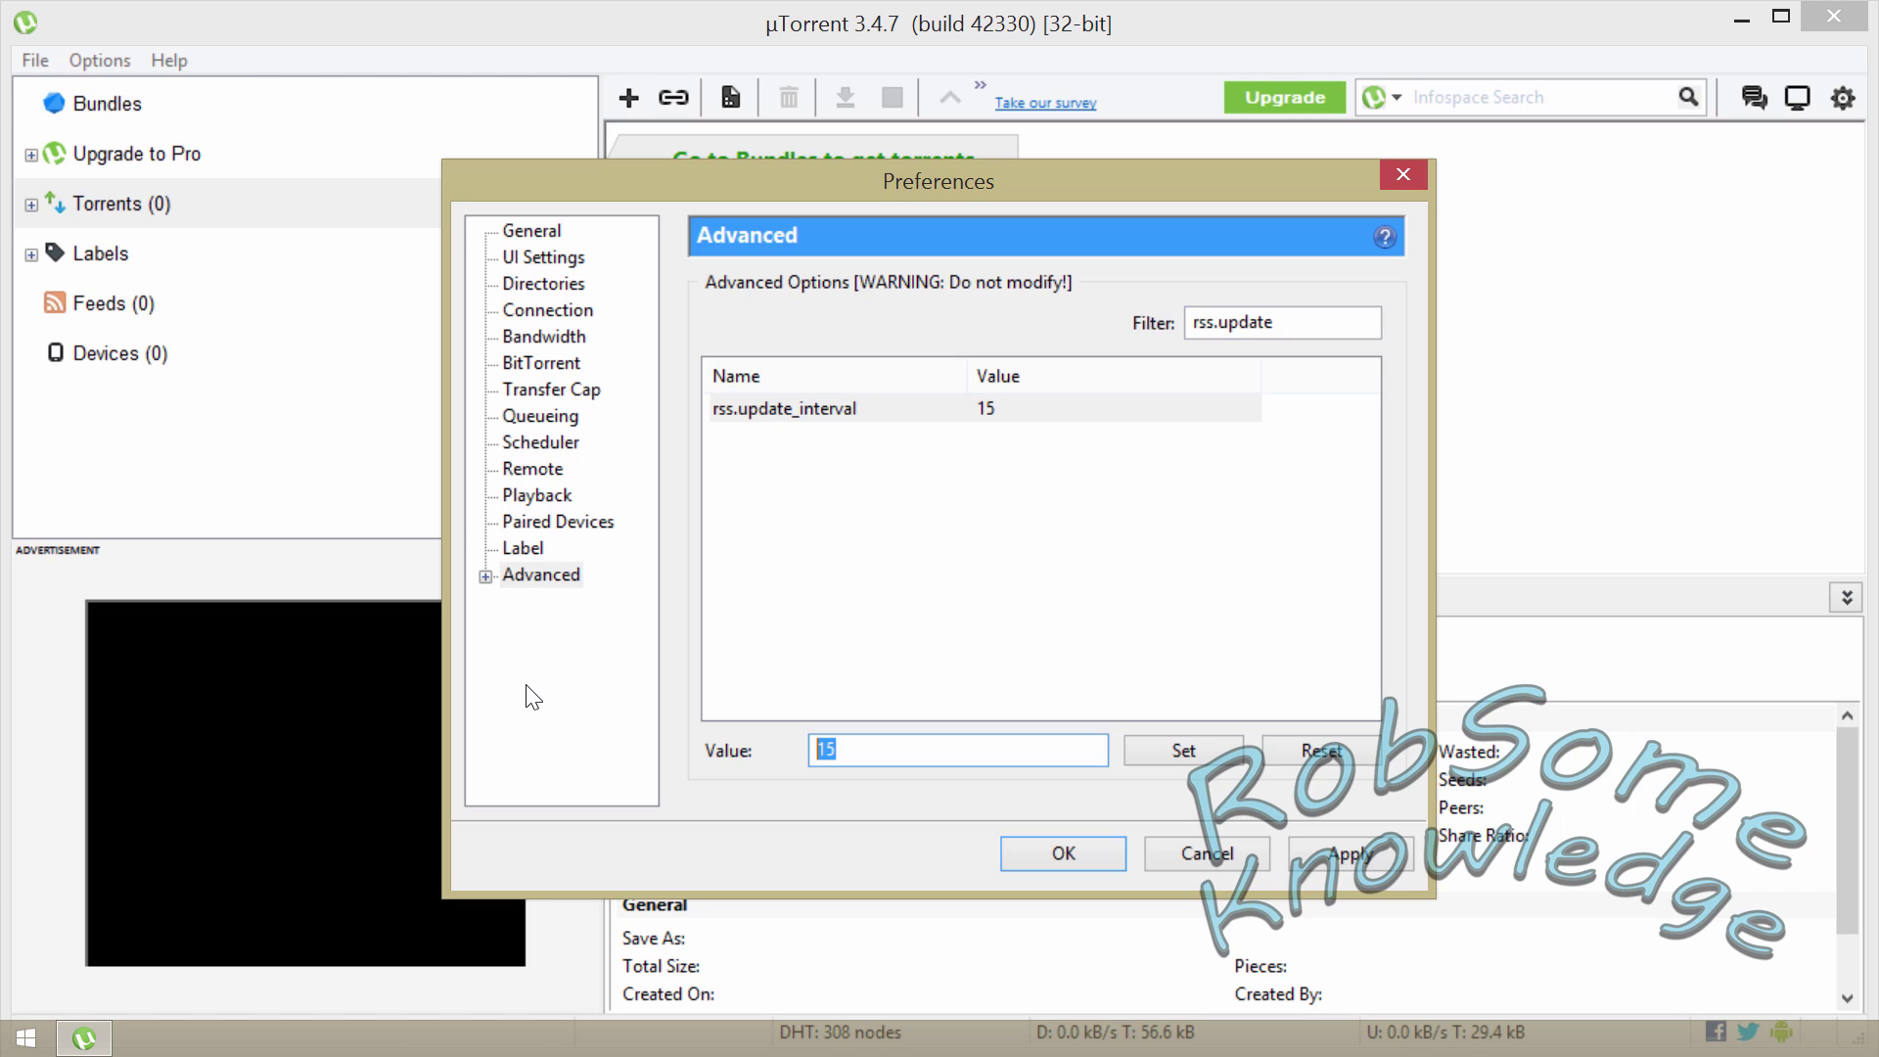
type("20")
left_click(1180, 752)
left_click(1056, 861)
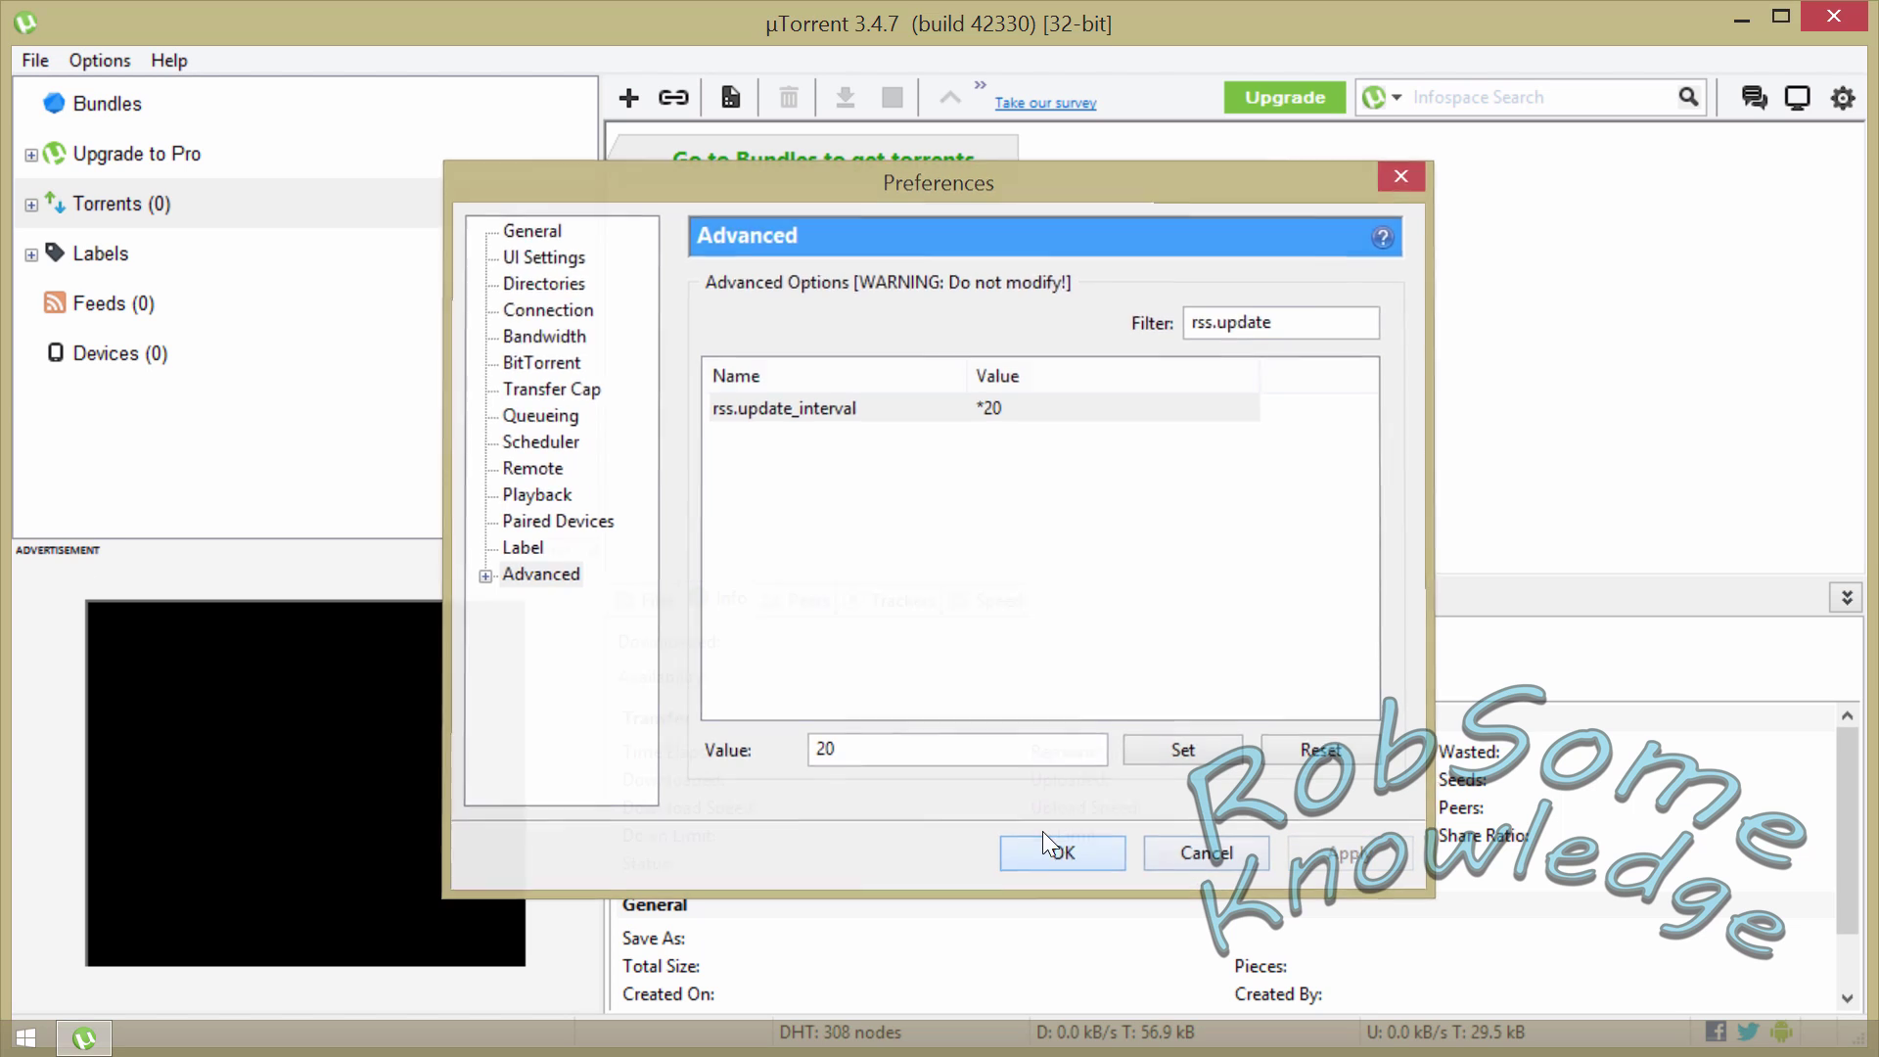